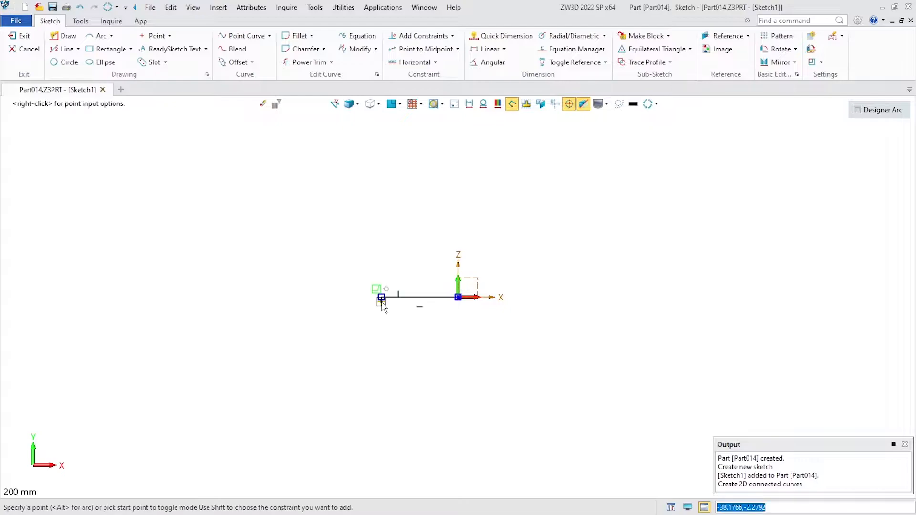
- Continue the profile from the horizontal line with a vertical segment about 34 mm down, a slanted segment about 28 mm outward, and a lower vertical segment
{"action": "left_click", "coordinate": [381, 365]}
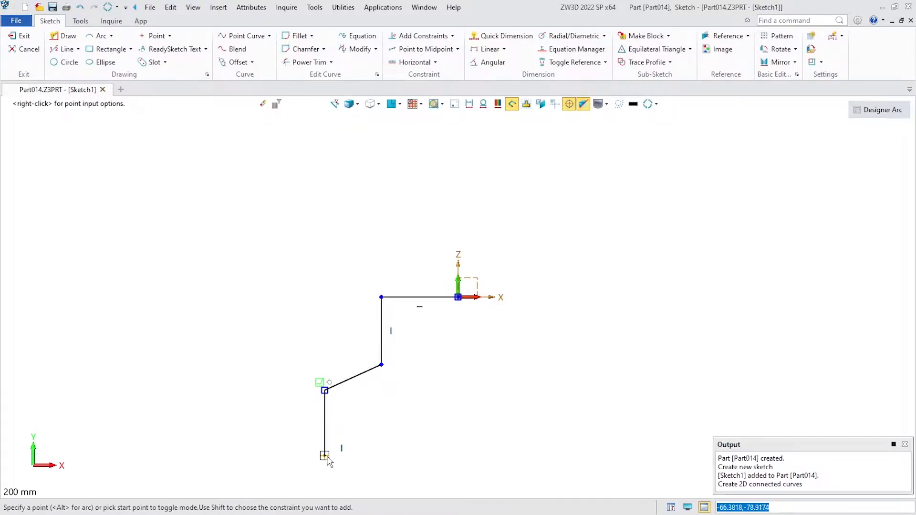
{"action": "left_click", "coordinate": [324, 463]}
{"action": "key", "text": "Escape"}
{"action": "scroll", "coordinate": [504, 274], "scroll_direction": "down", "scroll_amount": 2}
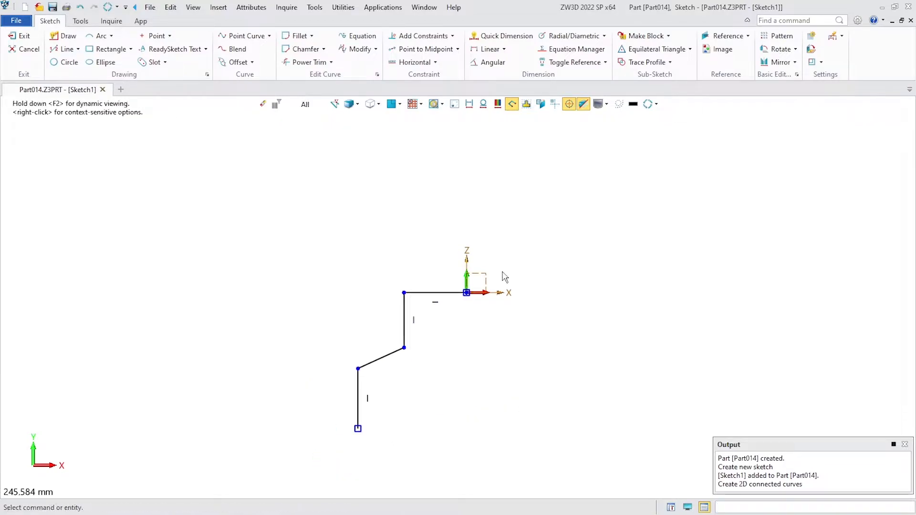
- Dimension the top horizontal line's length with Quick Dimension and set it to 64/2 mm
{"action": "scroll", "coordinate": [453, 314], "scroll_direction": "up", "scroll_amount": 3}
{"action": "right_click", "coordinate": [647, 214]}
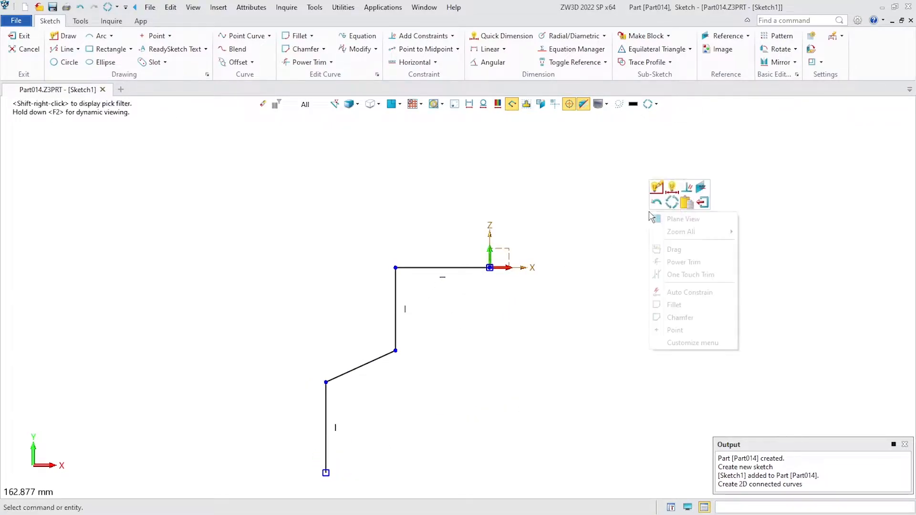
{"action": "left_click", "coordinate": [667, 198]}
{"action": "left_click", "coordinate": [441, 268]}
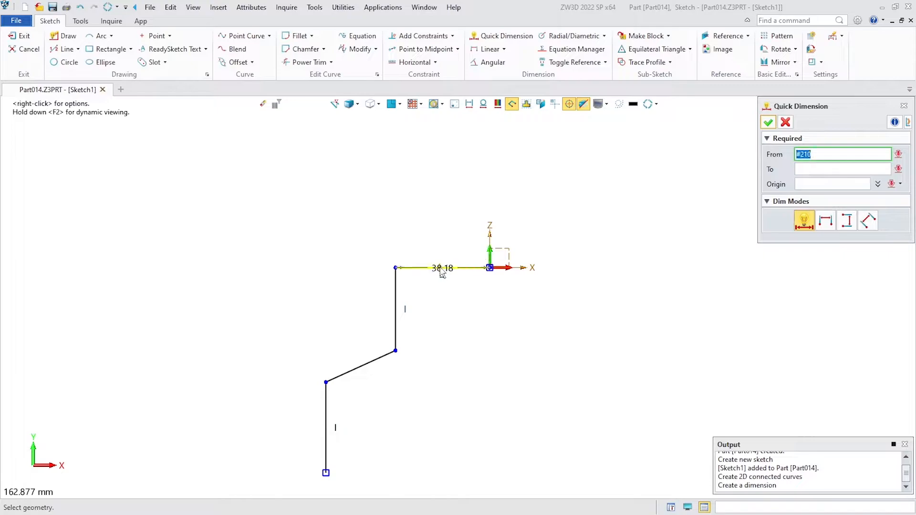
{"action": "left_click", "coordinate": [438, 245]}
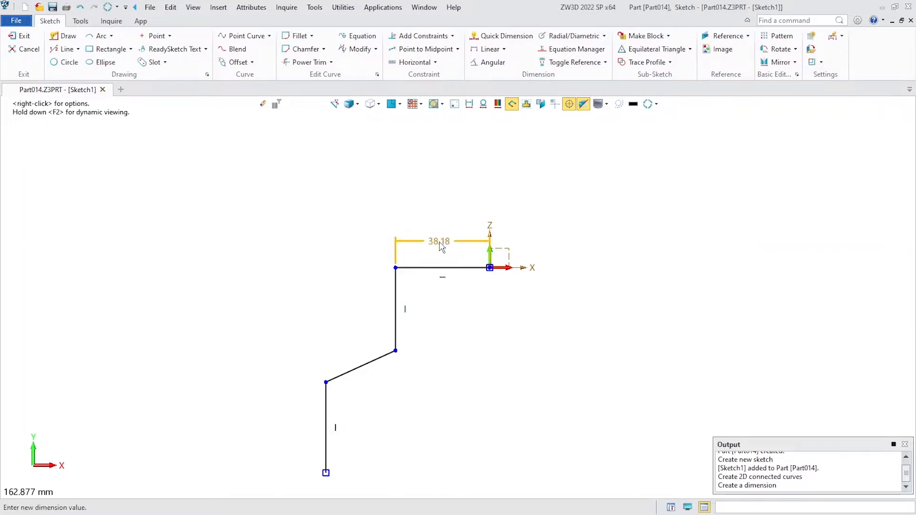
{"action": "type", "text": "64/2"}
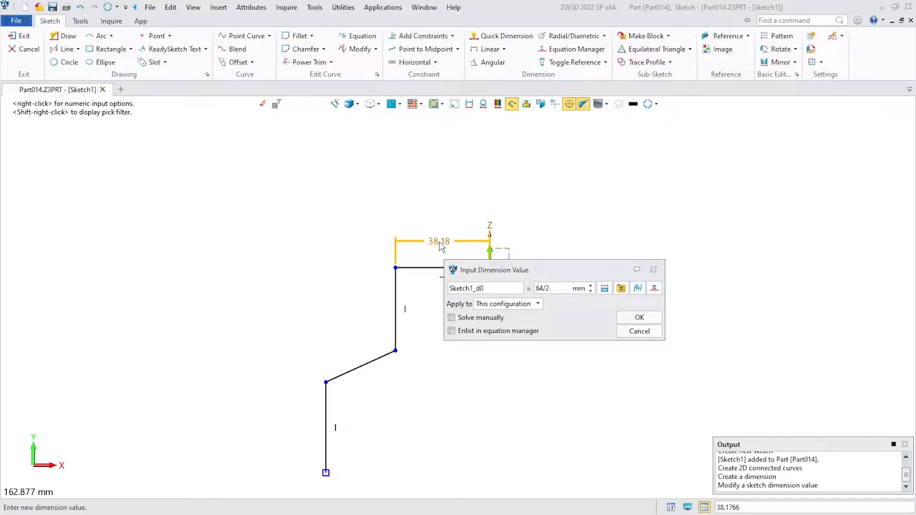
{"action": "key", "text": "Return"}
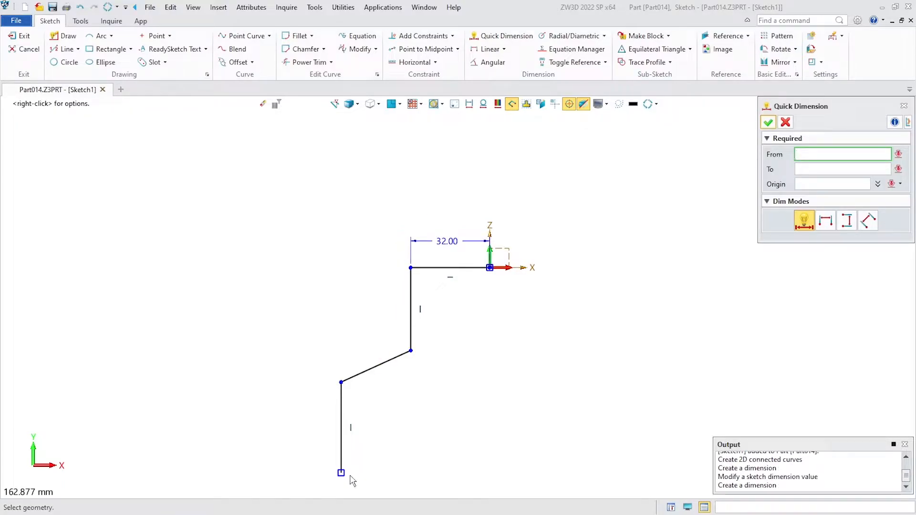
- Dimension the horizontal distance between the two vertical lines, placing it above the profile, and set it to 29 mm
{"action": "left_click", "coordinate": [342, 453]}
{"action": "left_click", "coordinate": [414, 304]}
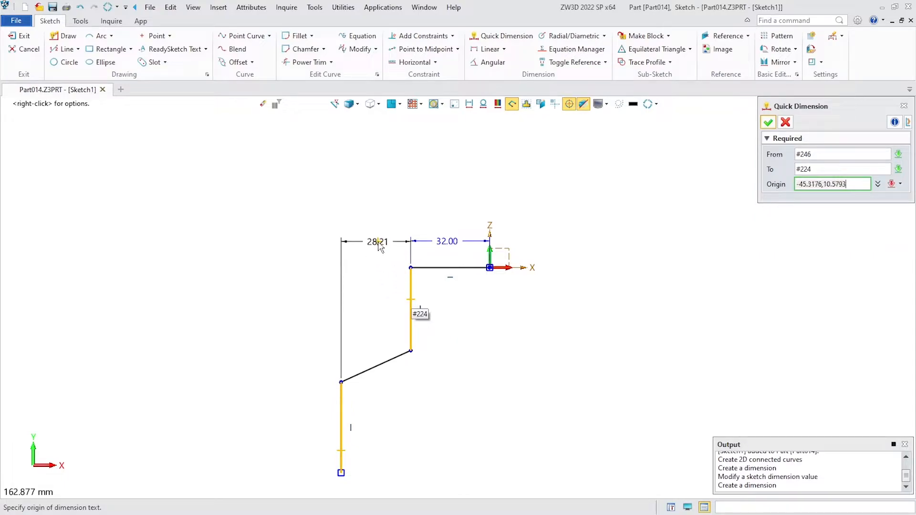
{"action": "left_click", "coordinate": [380, 245]}
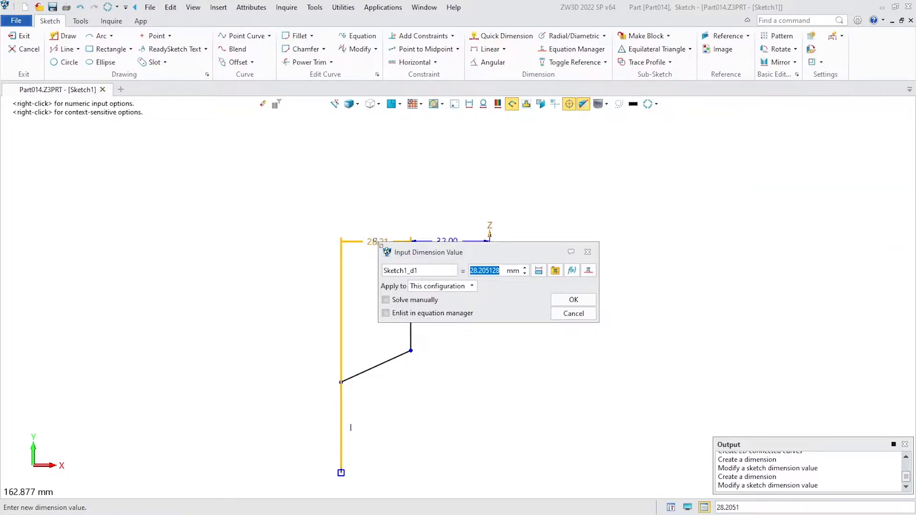
{"action": "type", "text": "29"}
{"action": "key", "text": "Return"}
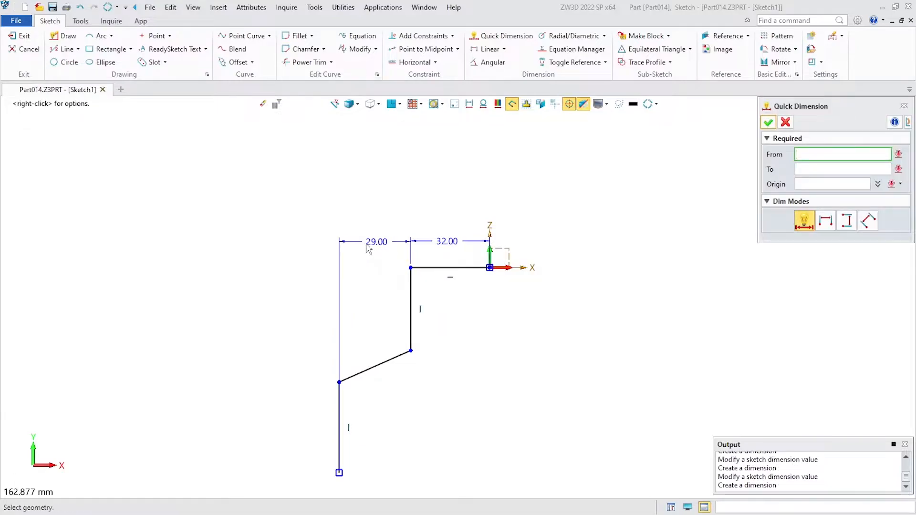
- Dimension the upper vertical line's length and set it to 53 mm
{"action": "scroll", "coordinate": [392, 182], "scroll_direction": "down", "scroll_amount": 1}
{"action": "scroll", "coordinate": [385, 234], "scroll_direction": "up", "scroll_amount": 1}
{"action": "left_click", "coordinate": [413, 297]}
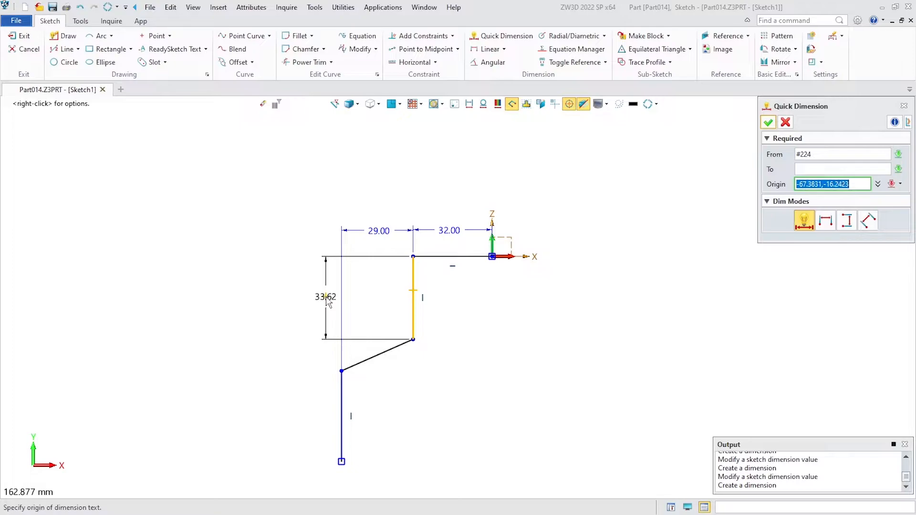
{"action": "left_click", "coordinate": [326, 298]}
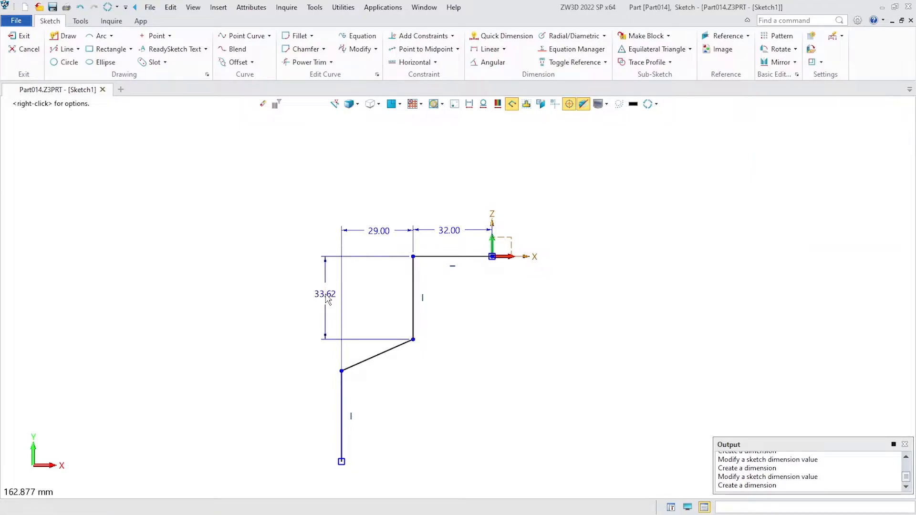
{"action": "type", "text": "53"}
{"action": "key", "text": "Return"}
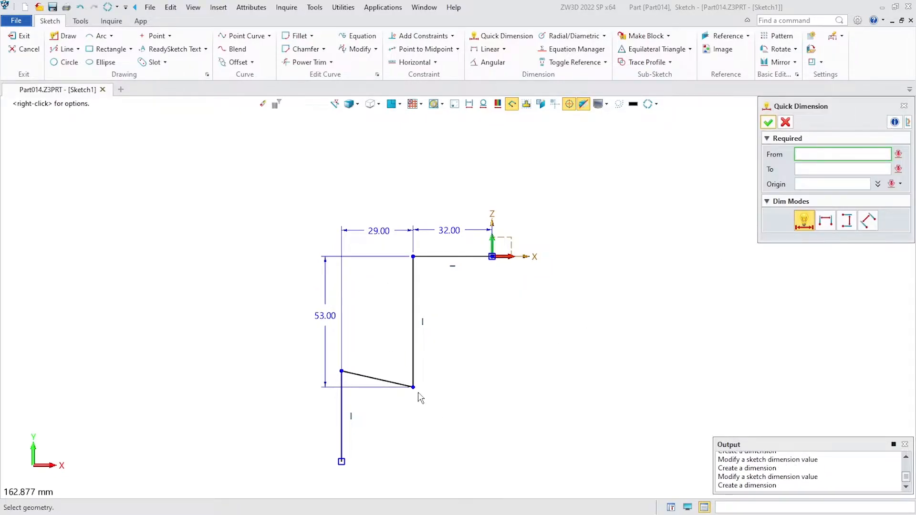
{"action": "left_click", "coordinate": [768, 124]}
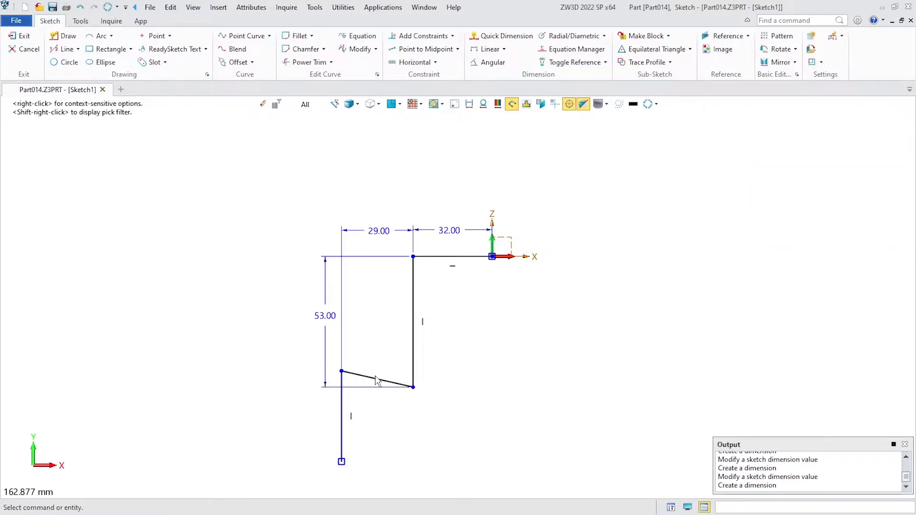
- Move the slanted line's outer end below its inner end, and dimension the lower vertical line's length as 63 mm
{"action": "left_click_drag", "start_coordinate": [342, 371], "coordinate": [344, 432]}
{"action": "scroll", "coordinate": [347, 297], "scroll_direction": "down", "scroll_amount": 2}
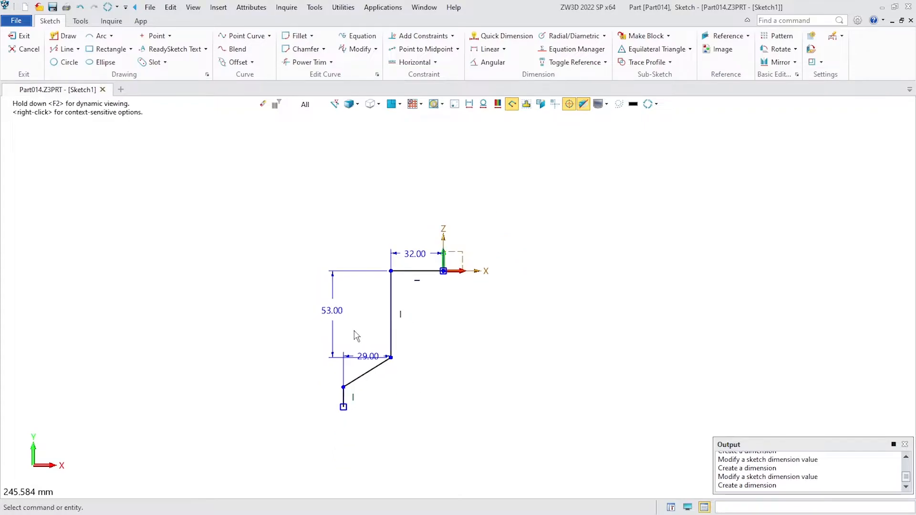
{"action": "scroll", "coordinate": [354, 329], "scroll_direction": "up", "scroll_amount": 3}
{"action": "right_click", "coordinate": [611, 246]}
{"action": "left_click", "coordinate": [633, 225]}
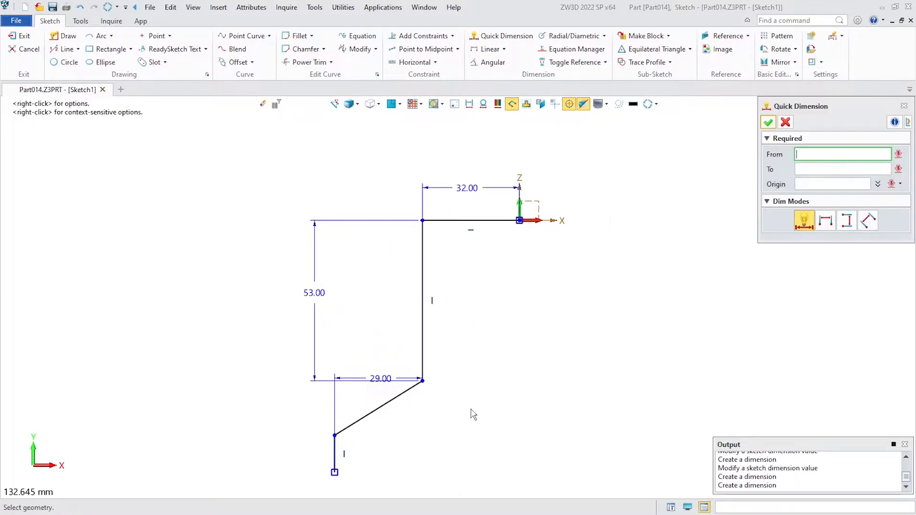
{"action": "left_click", "coordinate": [335, 457]}
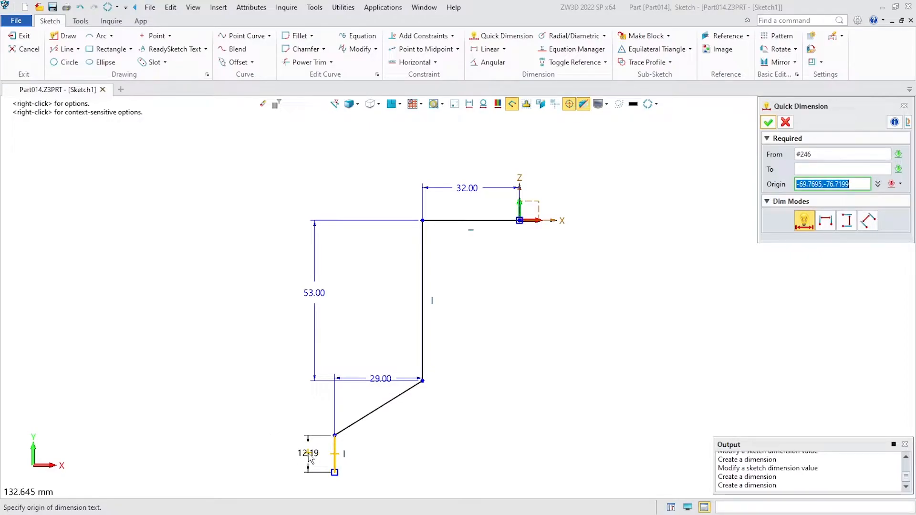
{"action": "left_click", "coordinate": [310, 458]}
{"action": "type", "text": "63"}
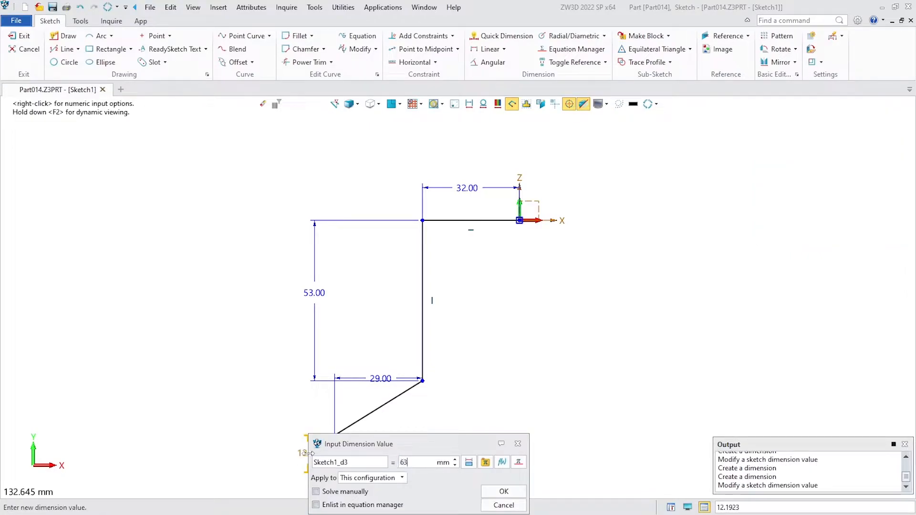
{"action": "key", "text": "Return"}
- Dimension the overall vertical distance from the origin to the profile's lowest endpoint and set it to 163 mm
{"action": "scroll", "coordinate": [318, 272], "scroll_direction": "down", "scroll_amount": 3}
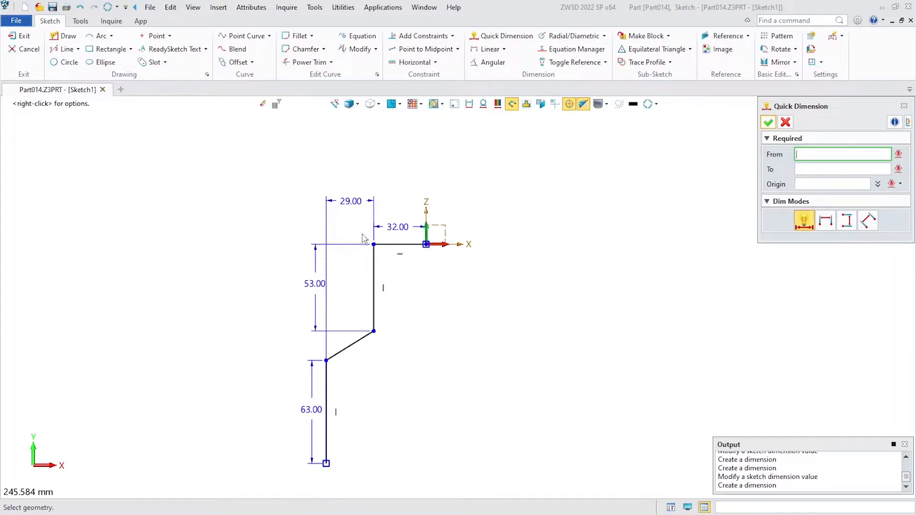
{"action": "left_click", "coordinate": [426, 244]}
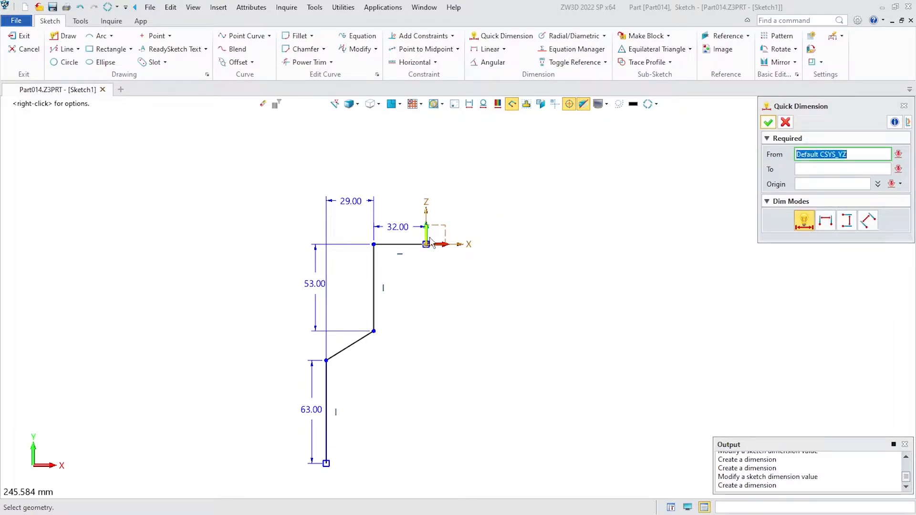
{"action": "left_click", "coordinate": [326, 462]}
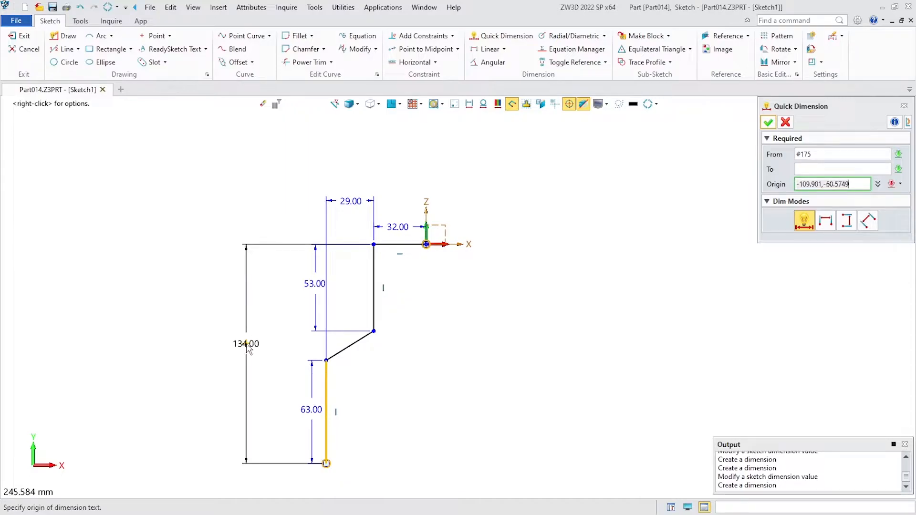
{"action": "left_click", "coordinate": [246, 344]}
{"action": "type", "text": "16"}
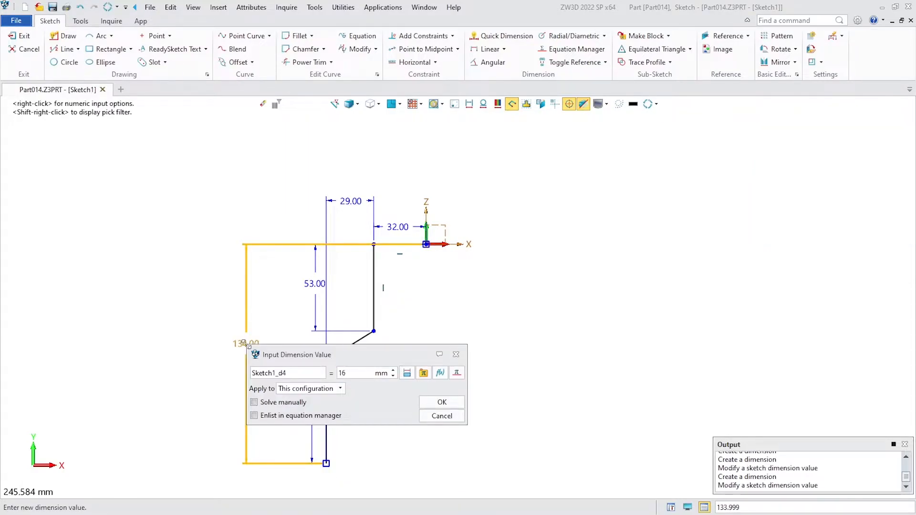
{"action": "type", "text": "3"}
{"action": "key", "text": "Return"}
{"action": "scroll", "coordinate": [323, 176], "scroll_direction": "down", "scroll_amount": 2}
{"action": "left_click", "coordinate": [767, 122]}
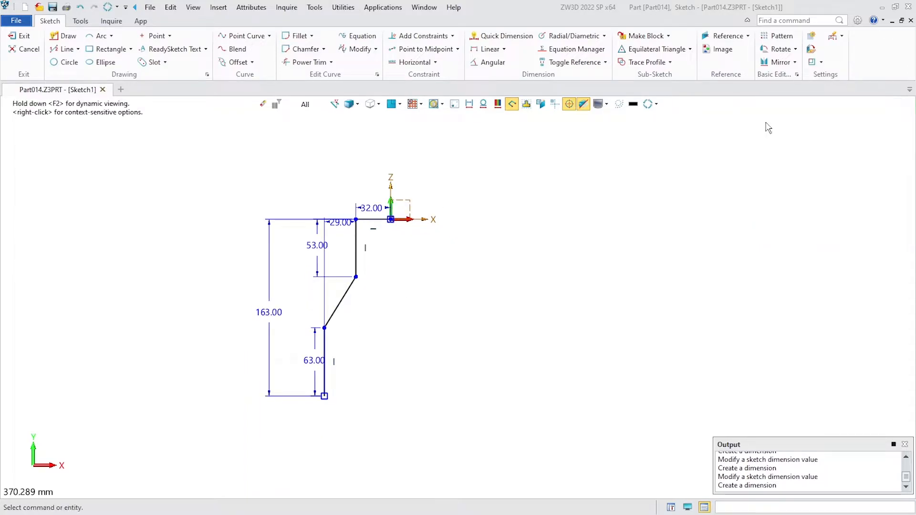
- Reposition the 29 mm dimension above the profile, in line with the 32 mm dimension
{"action": "scroll", "coordinate": [341, 266], "scroll_direction": "up", "scroll_amount": 2}
{"action": "left_click_drag", "start_coordinate": [341, 202], "coordinate": [334, 180]}
{"action": "left_click", "coordinate": [317, 245]}
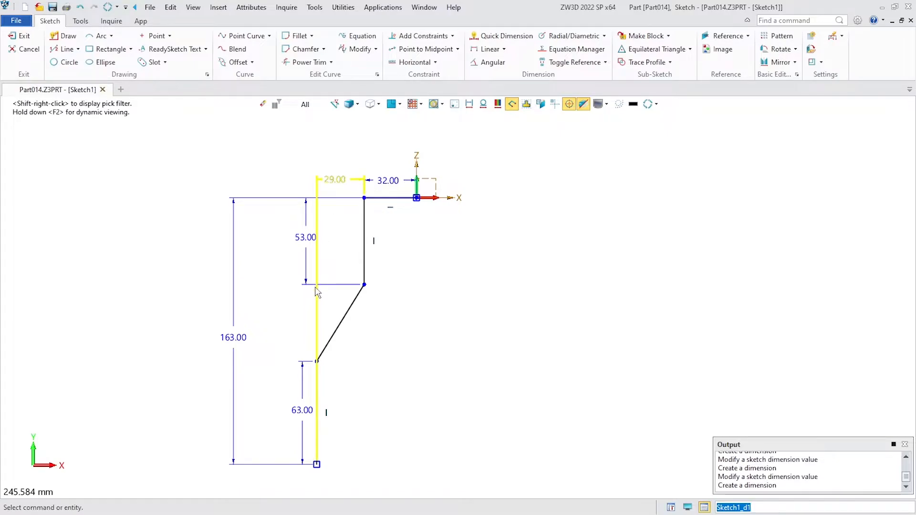
{"action": "left_click", "coordinate": [434, 290]}
{"action": "middle_click_drag", "start_coordinate": [488, 290], "coordinate": [466, 274]}
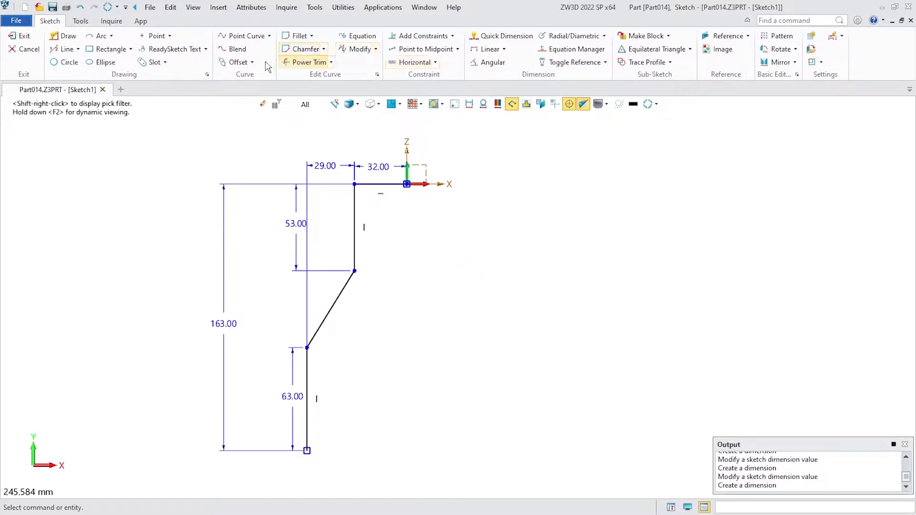
- Offset the four profile lines 16 mm towards the inside with the direction flipped and no arcs inserted at convex corners
{"action": "left_click", "coordinate": [238, 62]}
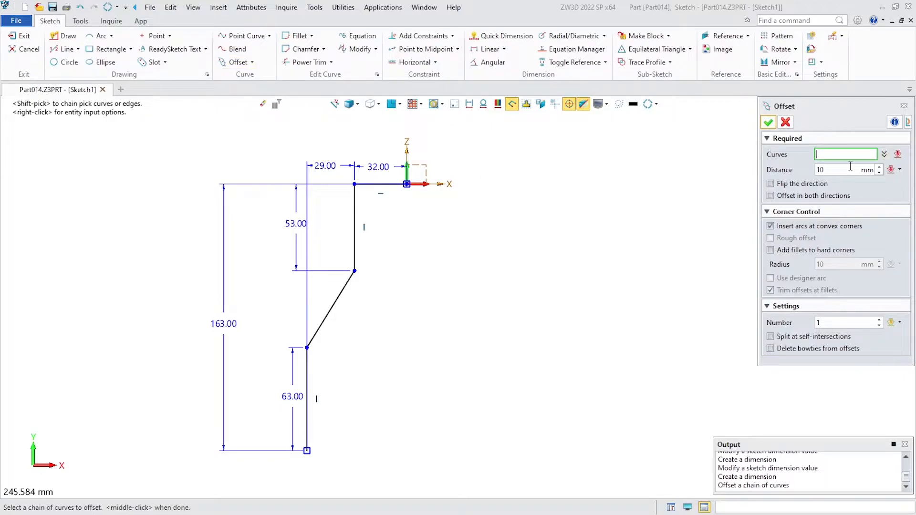
{"action": "left_click", "coordinate": [834, 169]}
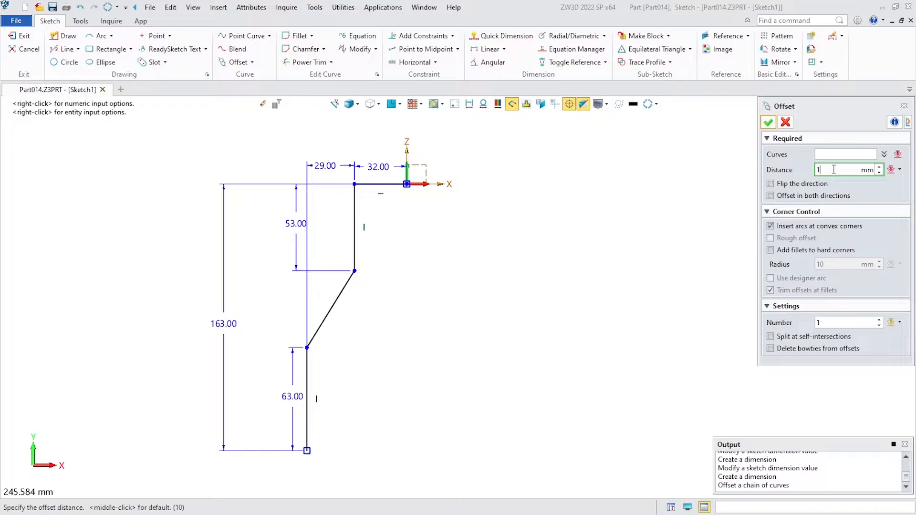
{"action": "key", "text": "Return"}
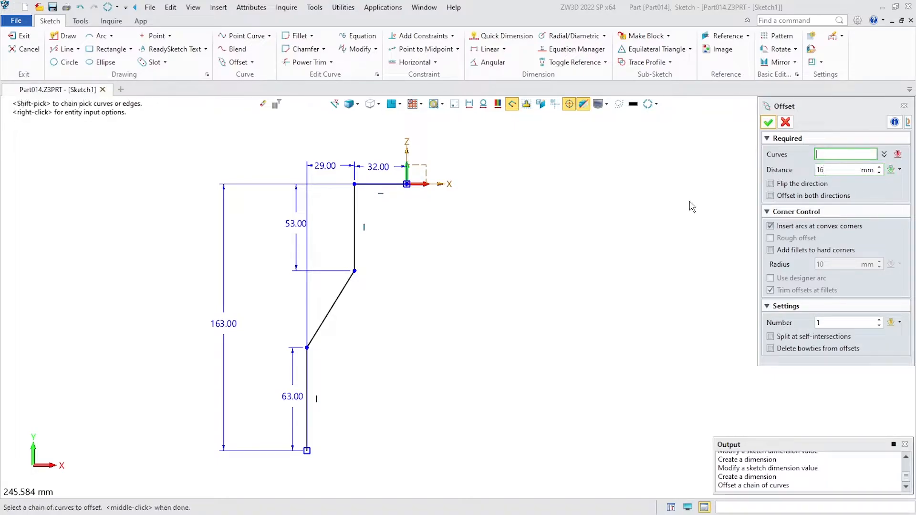
{"action": "left_click_drag", "start_coordinate": [375, 171], "coordinate": [275, 409]}
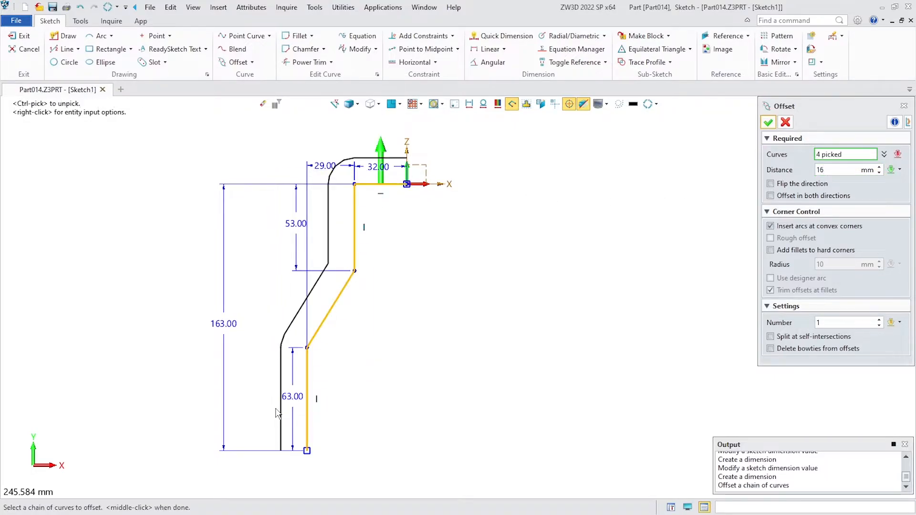
{"action": "left_click", "coordinate": [770, 226]}
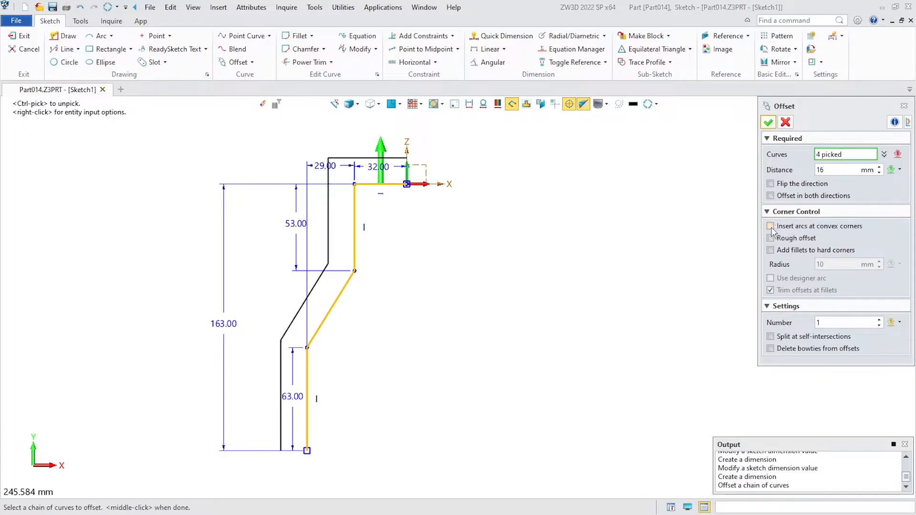
{"action": "left_click", "coordinate": [770, 184]}
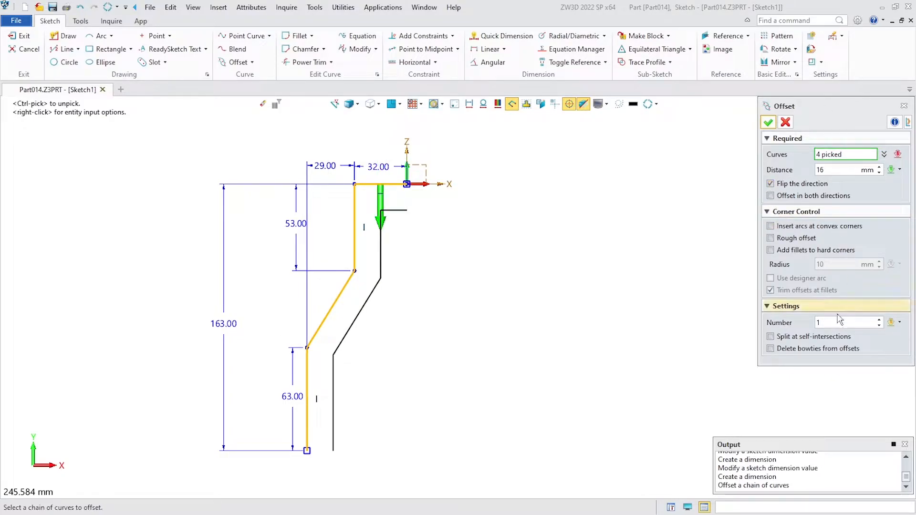
{"action": "left_click", "coordinate": [768, 123]}
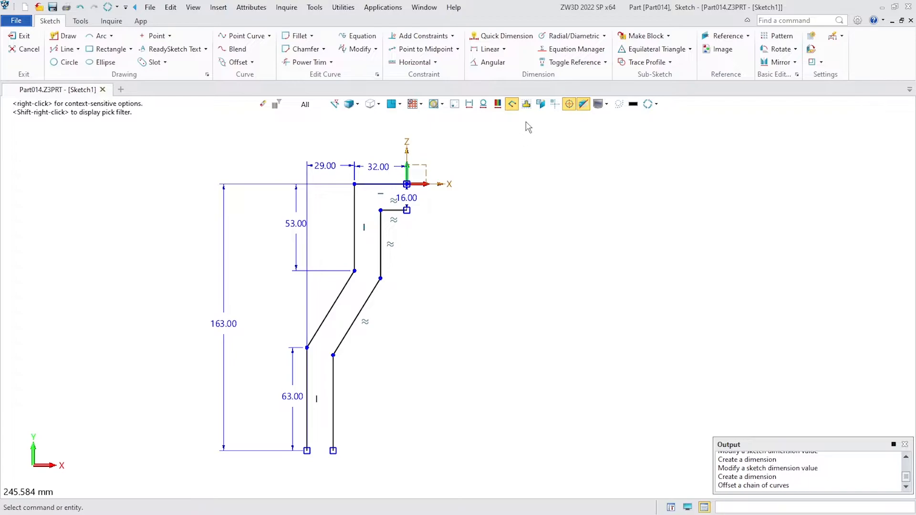
- Close the profile's bottom with a line joining the lower ends of the inner and outer vertical lines
{"action": "left_click", "coordinate": [64, 49]}
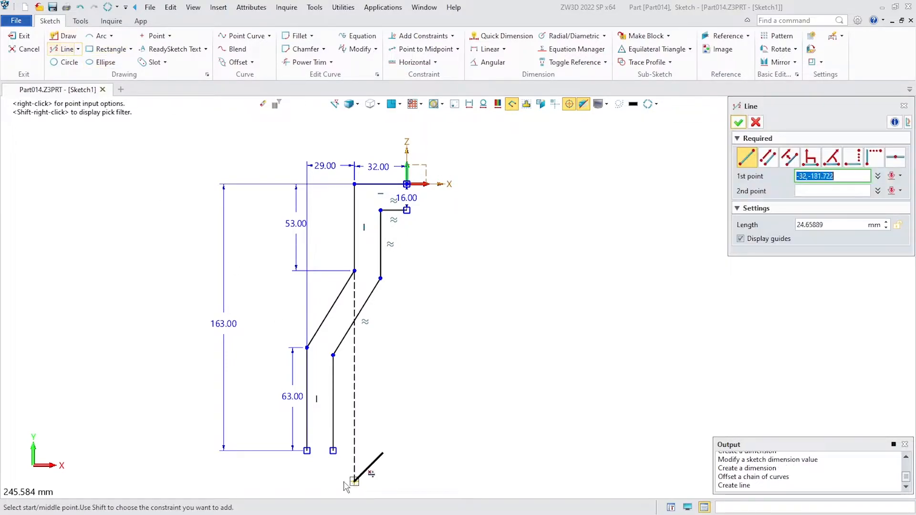
{"action": "left_click", "coordinate": [333, 450]}
{"action": "left_click", "coordinate": [307, 451]}
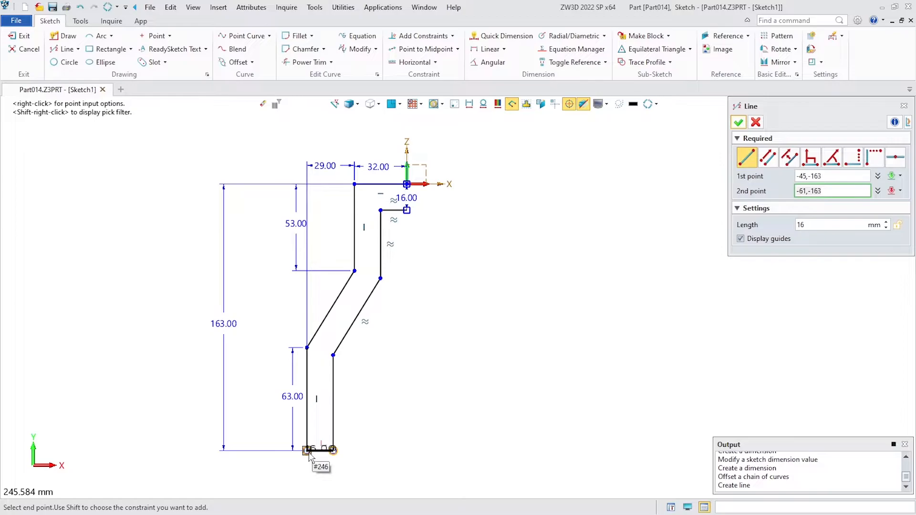
{"action": "left_click", "coordinate": [738, 123]}
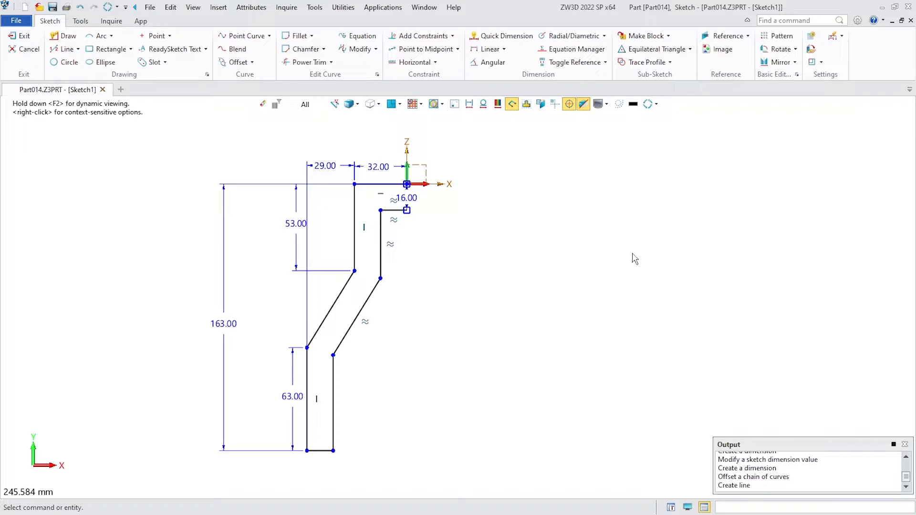
- Mirror the whole profile about the vertical Z axis, keeping the original entities, and exit the sketch
{"action": "mouse_move", "coordinate": [387, 135]}
{"action": "left_mouse_down"}
{"action": "mouse_move", "coordinate": [341, 312]}
{"action": "mouse_move", "coordinate": [245, 485]}
{"action": "left_mouse_up"}
{"action": "right_click", "coordinate": [524, 246]}
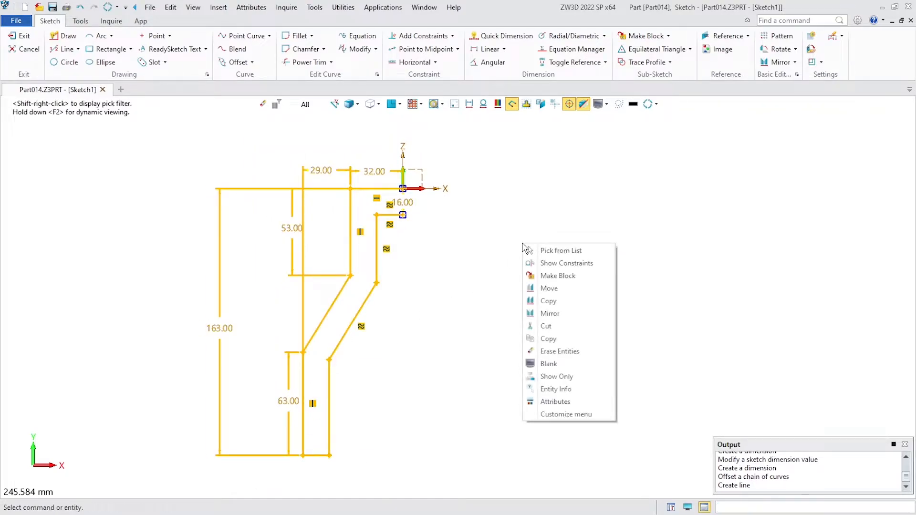
{"action": "left_click", "coordinate": [567, 313]}
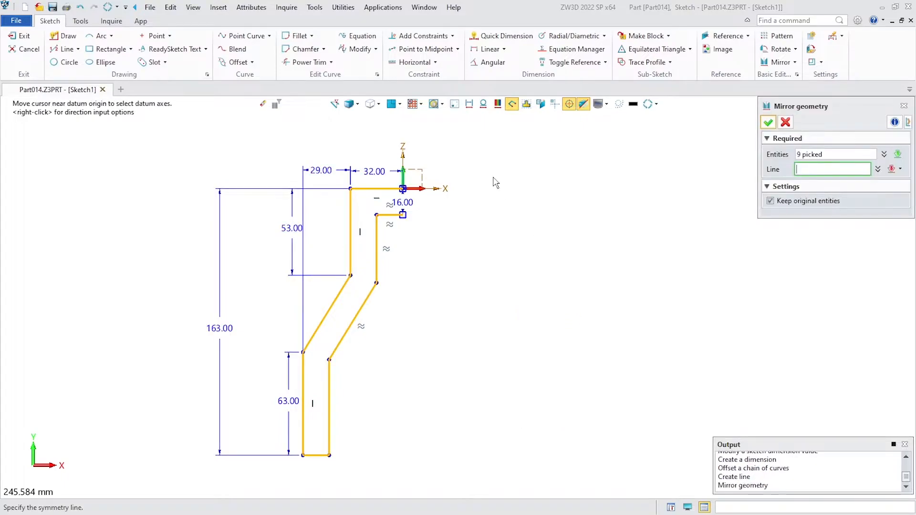
{"action": "middle_click", "coordinate": [412, 174]}
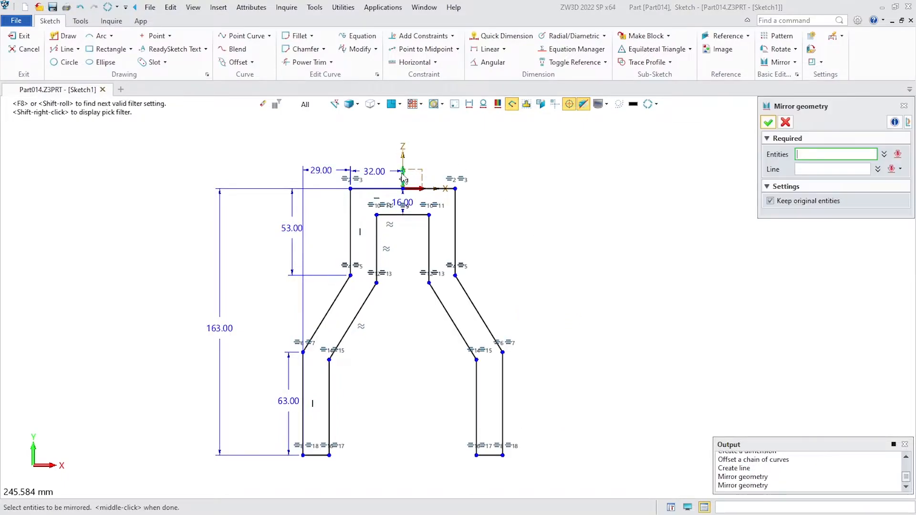
{"action": "left_click", "coordinate": [768, 123]}
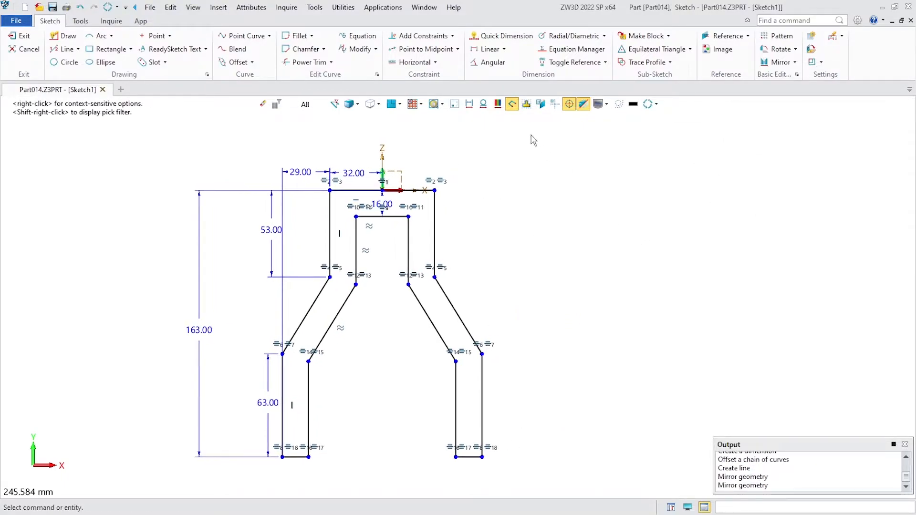
{"action": "right_click", "coordinate": [516, 205]}
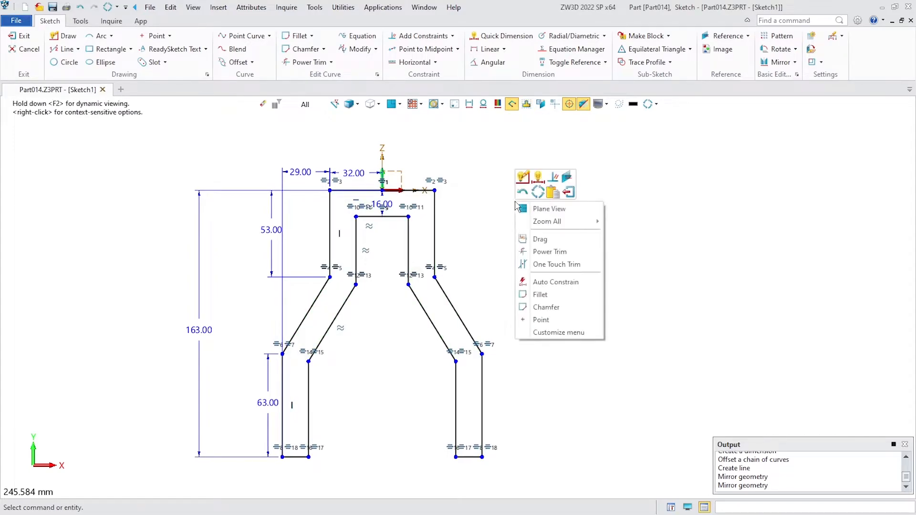
{"action": "left_click", "coordinate": [568, 192]}
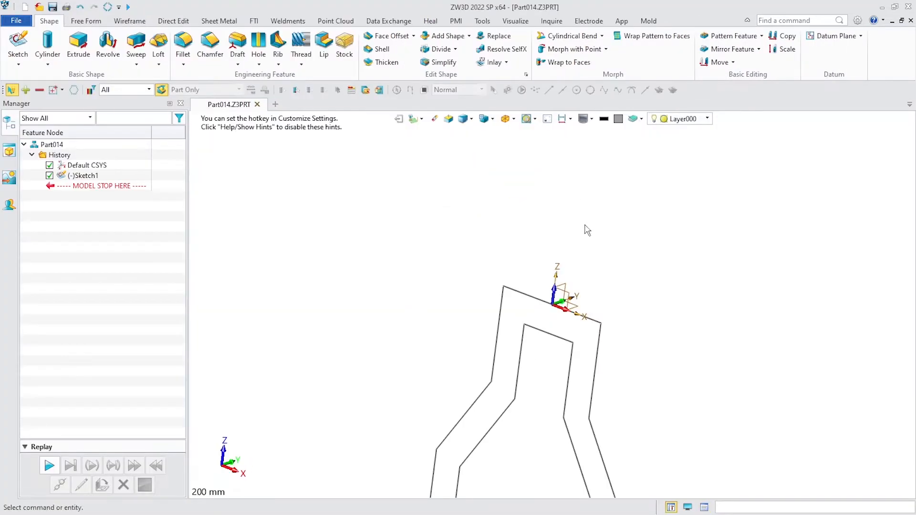
- Extrude the mirrored profile sketch symmetrically with an end value of 25 mm as the base solid
{"action": "scroll", "coordinate": [516, 195], "scroll_direction": "down", "scroll_amount": 3}
{"action": "scroll", "coordinate": [519, 279], "scroll_direction": "up", "scroll_amount": 2}
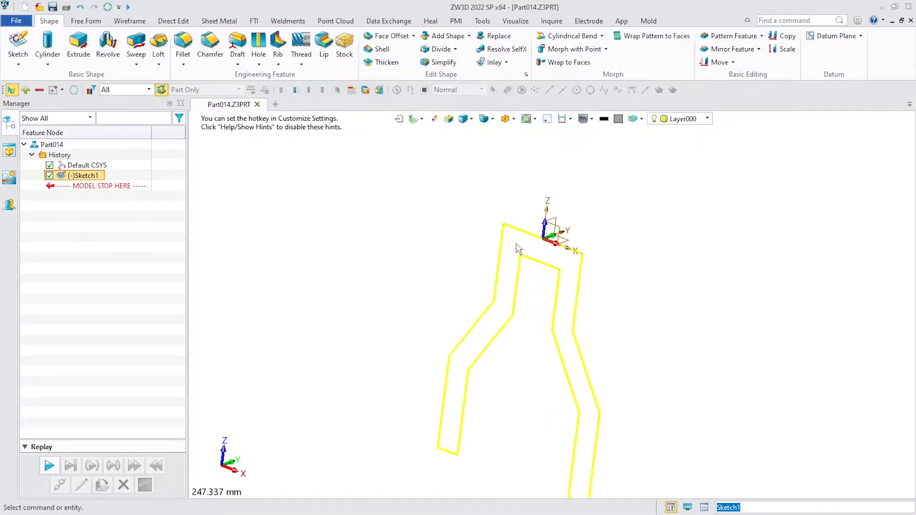
{"action": "middle_click_drag", "start_coordinate": [513, 212], "coordinate": [515, 211]}
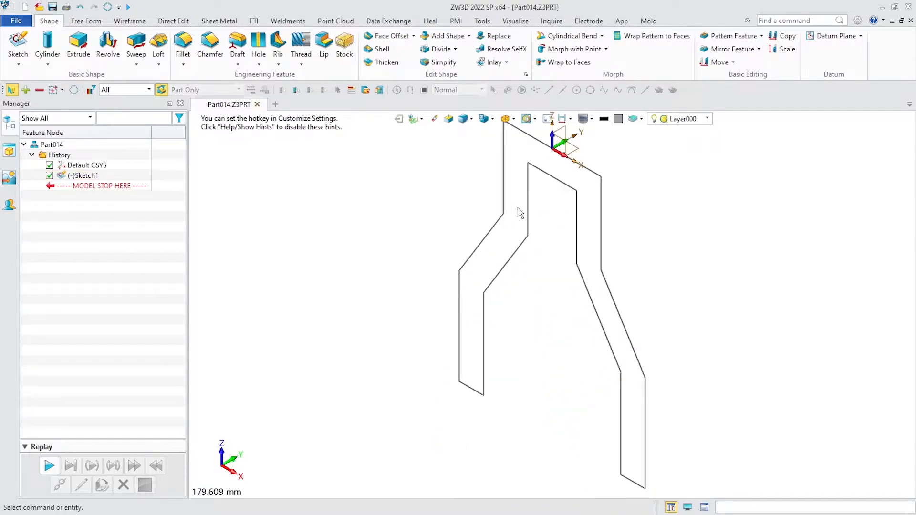
{"action": "scroll", "coordinate": [491, 250], "scroll_direction": "down", "scroll_amount": 1}
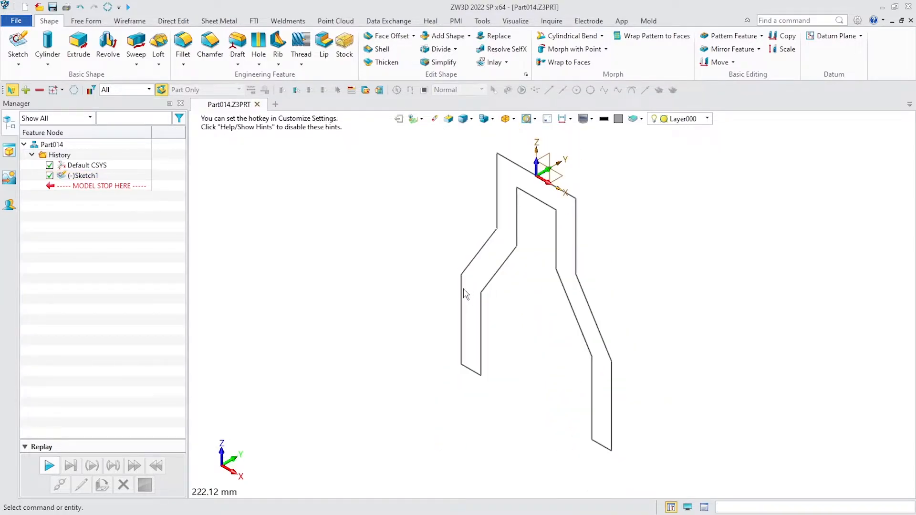
{"action": "left_click", "coordinate": [94, 178]}
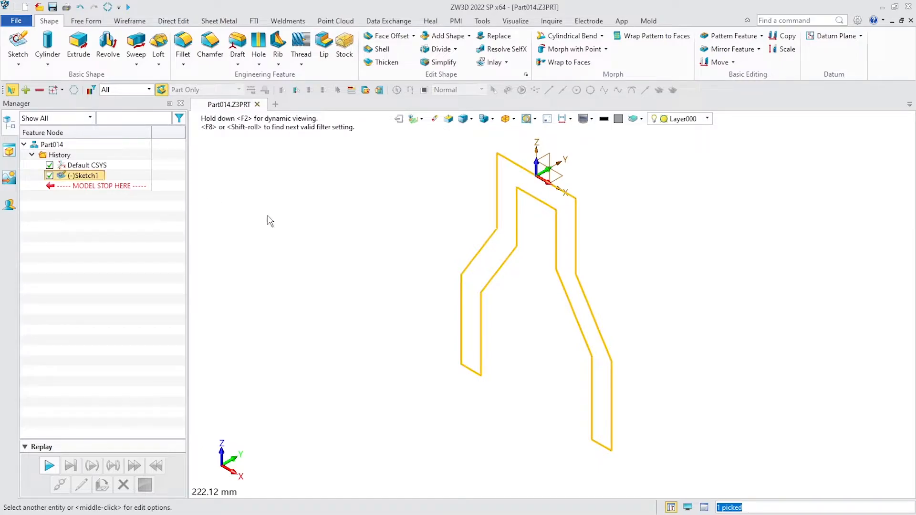
{"action": "left_click", "coordinate": [77, 46]}
{"action": "left_click", "coordinate": [118, 165]}
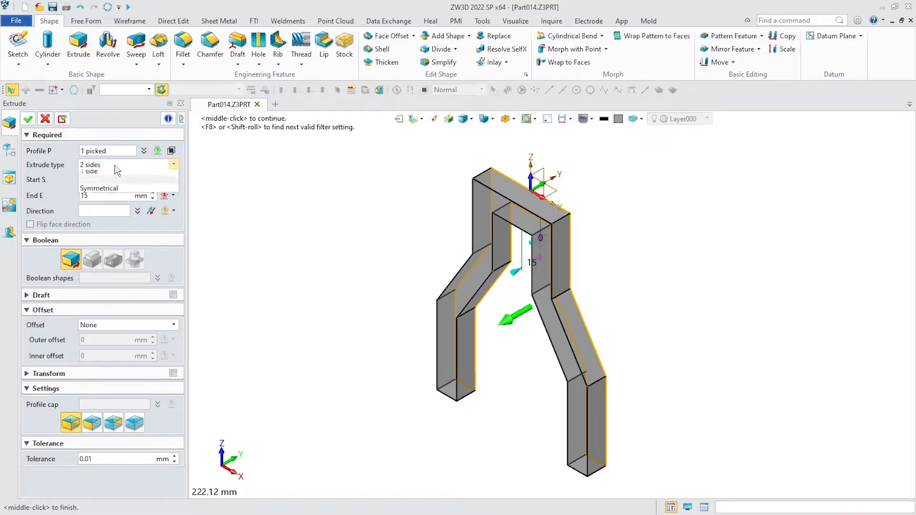
{"action": "left_click", "coordinate": [115, 192]}
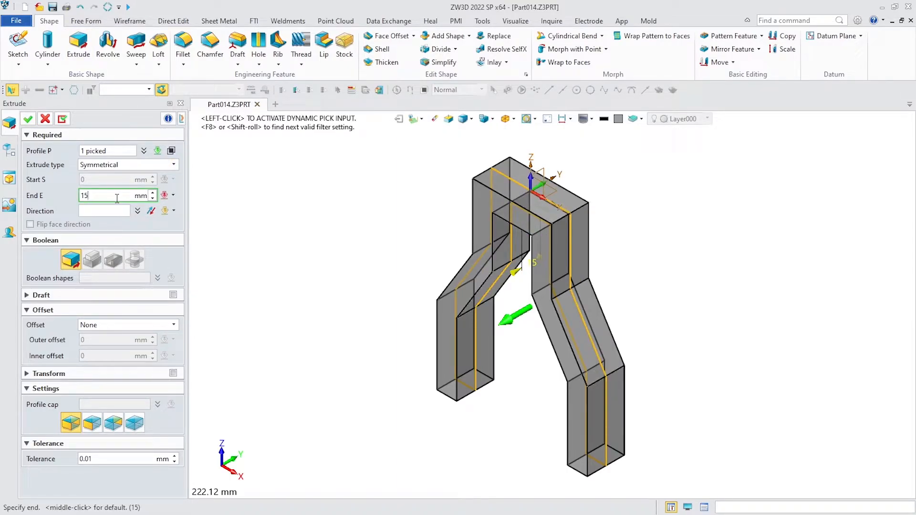
{"action": "type", "text": "25"}
{"action": "key", "text": "Return"}
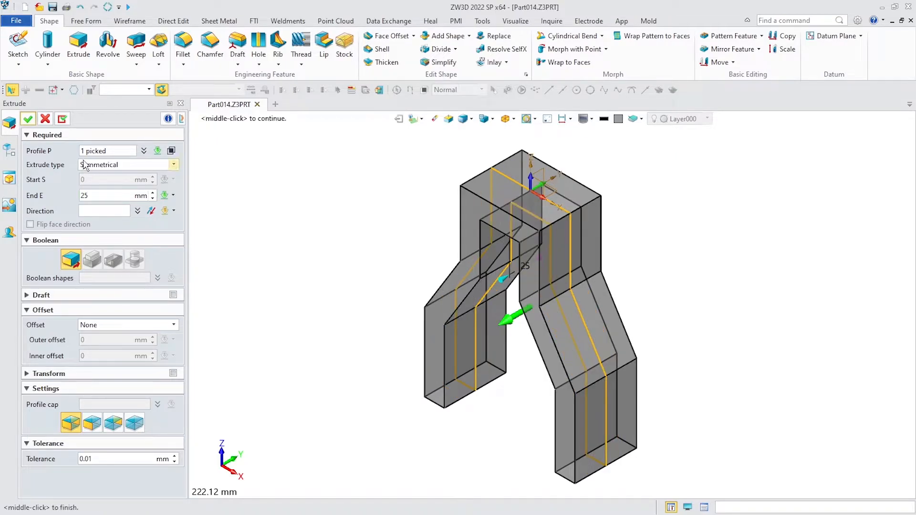
{"action": "left_click", "coordinate": [29, 120]}
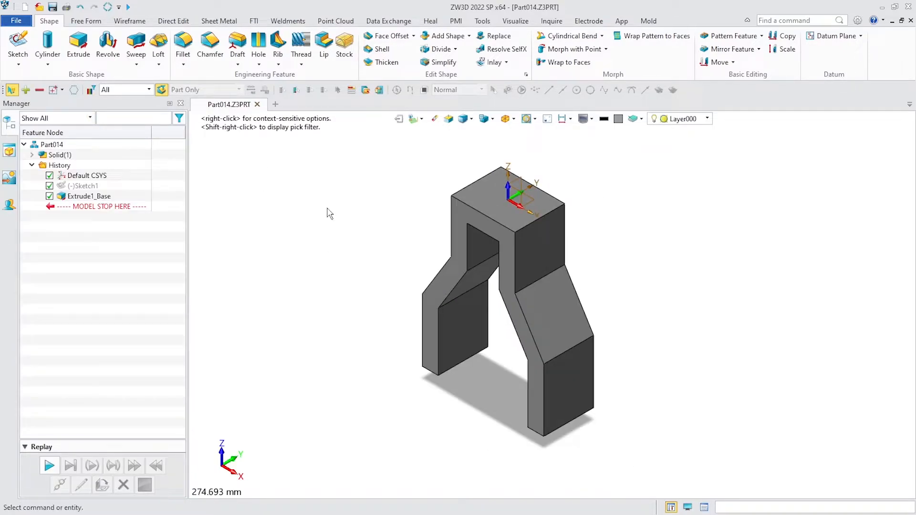
- Fillet the four short corner edges at the lower ends of both legs with a 25 mm radius
{"action": "left_click", "coordinate": [183, 43]}
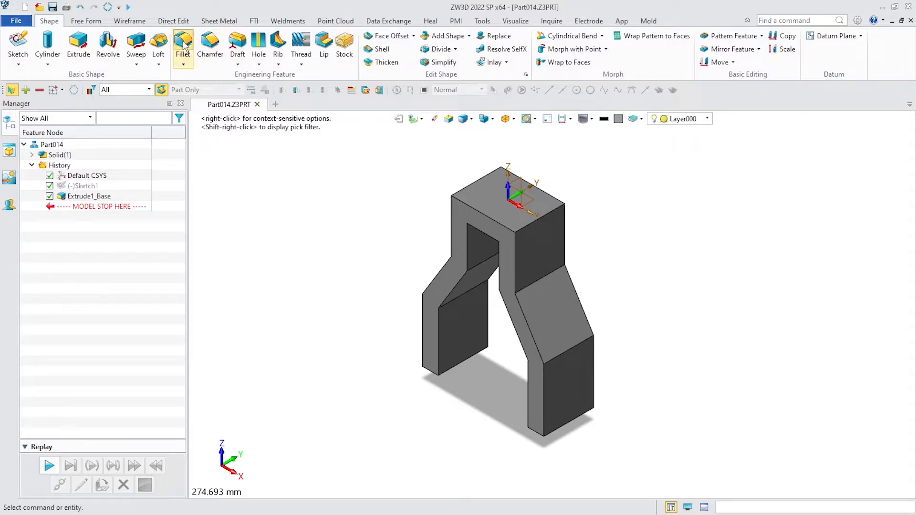
{"action": "left_click", "coordinate": [51, 190]}
{"action": "type", "text": "25"}
{"action": "left_click", "coordinate": [101, 175]}
{"action": "middle_click_drag", "start_coordinate": [670, 412], "coordinate": [665, 327]}
{"action": "left_click", "coordinate": [556, 358]}
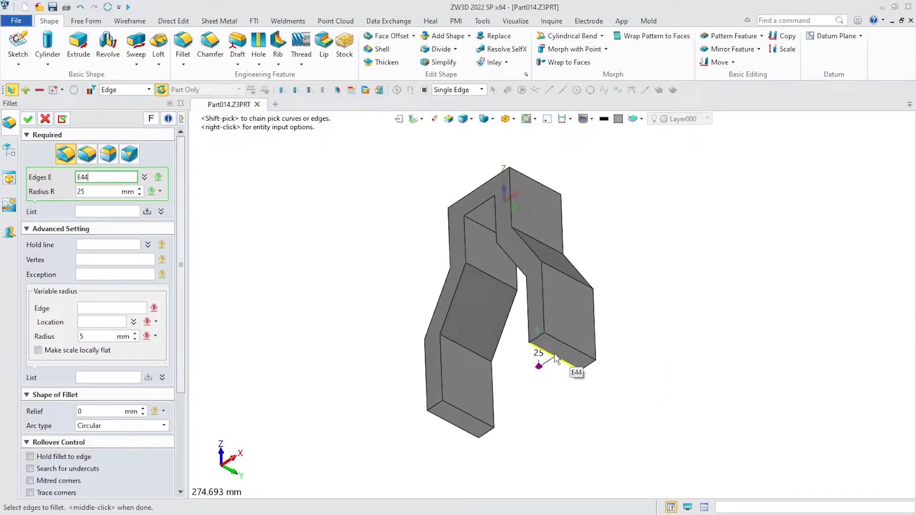
{"action": "left_click", "coordinate": [584, 365]}
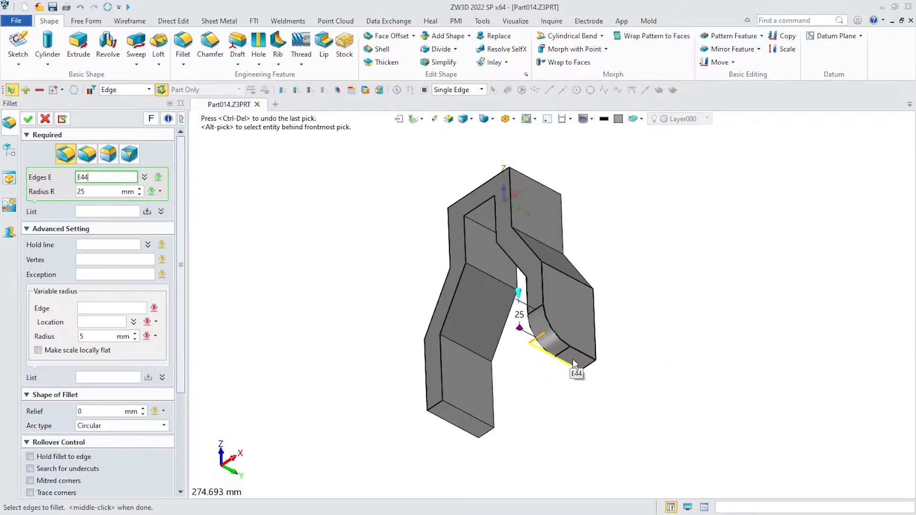
{"action": "left_click", "coordinate": [486, 433]}
{"action": "left_click", "coordinate": [435, 406]}
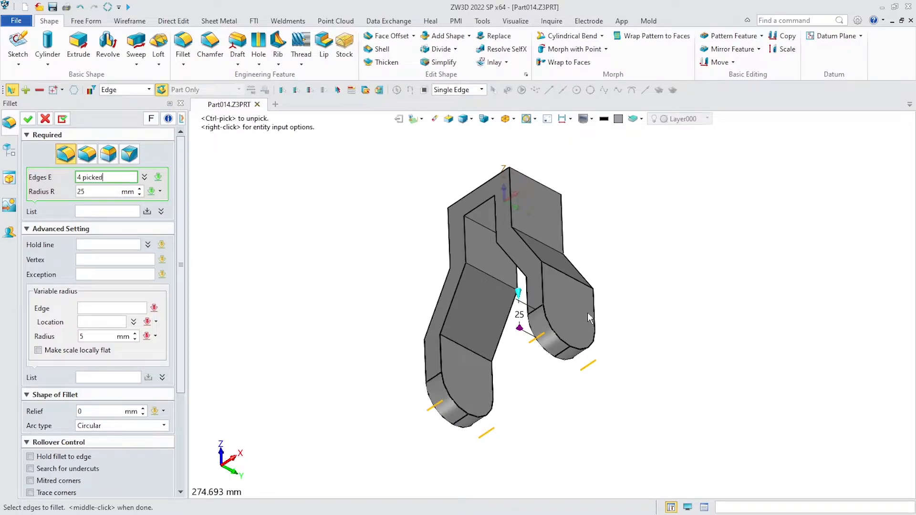
{"action": "left_click", "coordinate": [27, 120]}
{"action": "key", "text": "ctrl+i"}
- Start a new sketch on the outer vertical face of the upper block, on the positive X side
{"action": "right_click", "coordinate": [692, 252]}
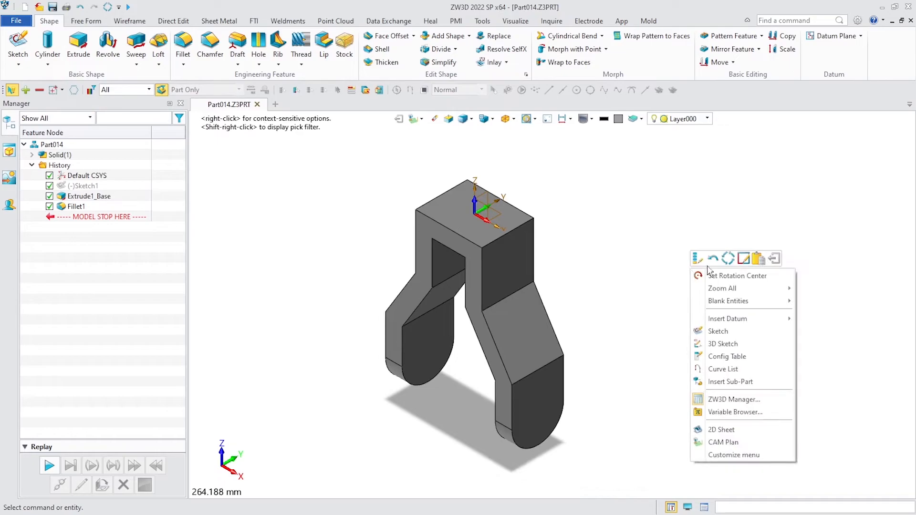
{"action": "left_click", "coordinate": [752, 333]}
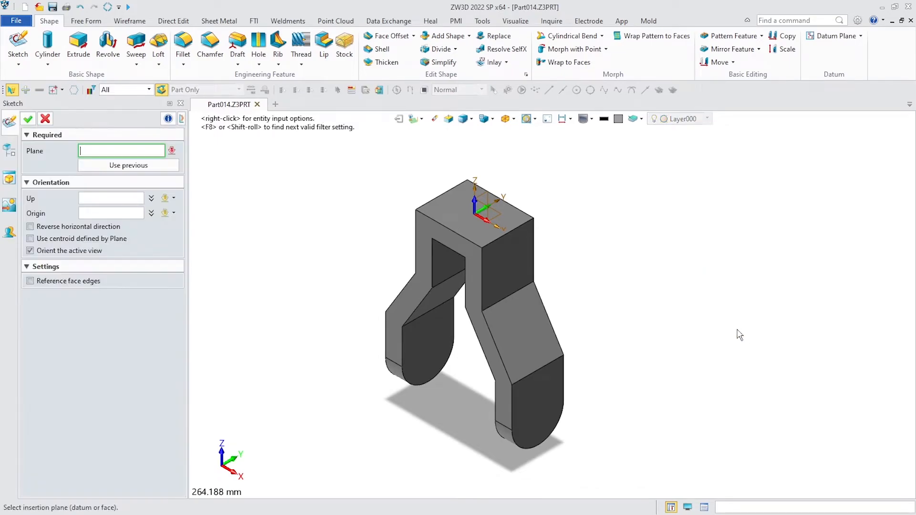
{"action": "left_click", "coordinate": [513, 264]}
{"action": "middle_click", "coordinate": [645, 267]}
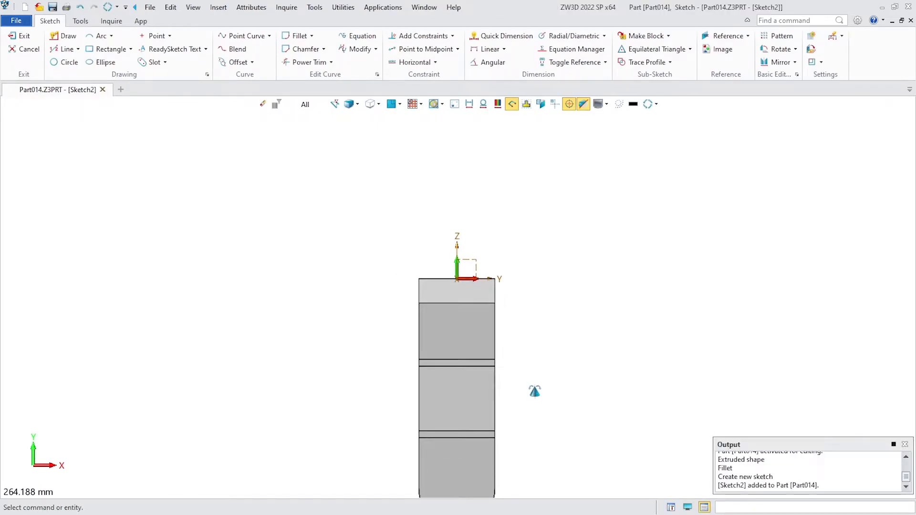
- Draw a circle of 19 mm radius centred on the vertical axis, below the origin on the upper face
{"action": "left_click", "coordinate": [68, 62]}
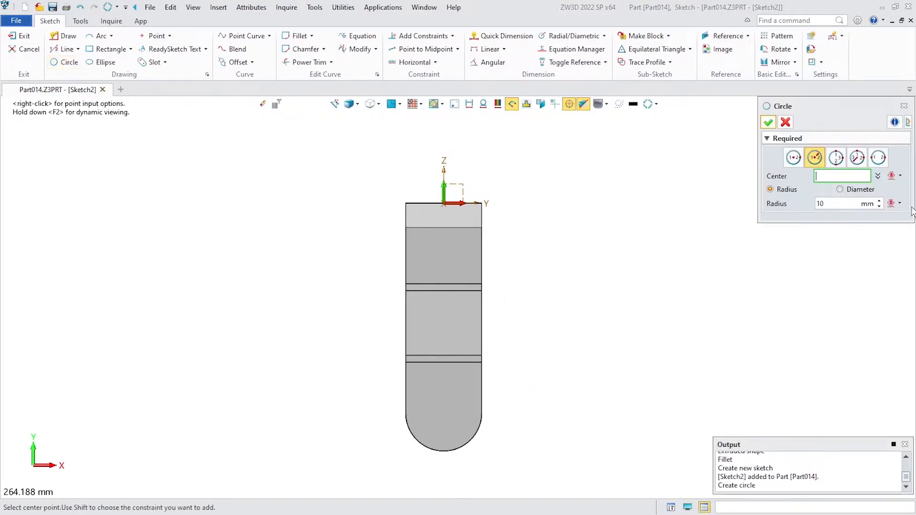
{"action": "type", "text": "9"}
{"action": "key", "text": "Tab"}
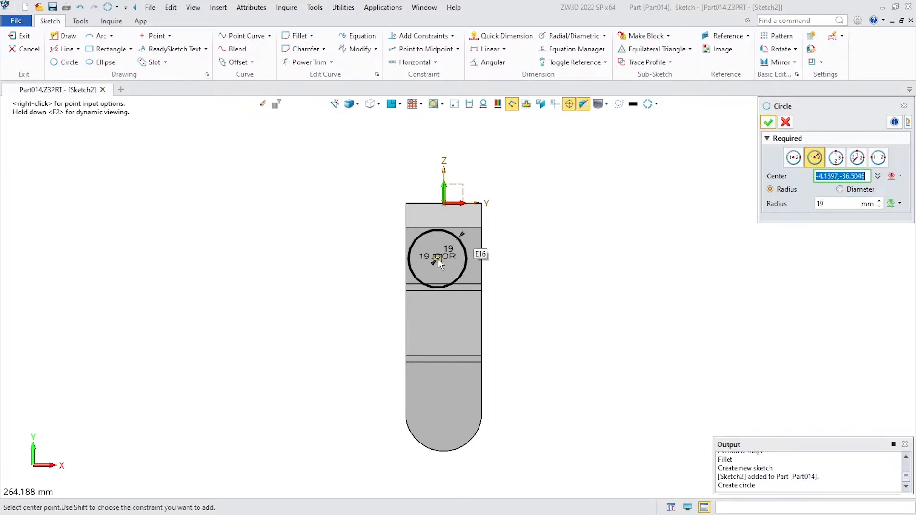
{"action": "left_click", "coordinate": [445, 254]}
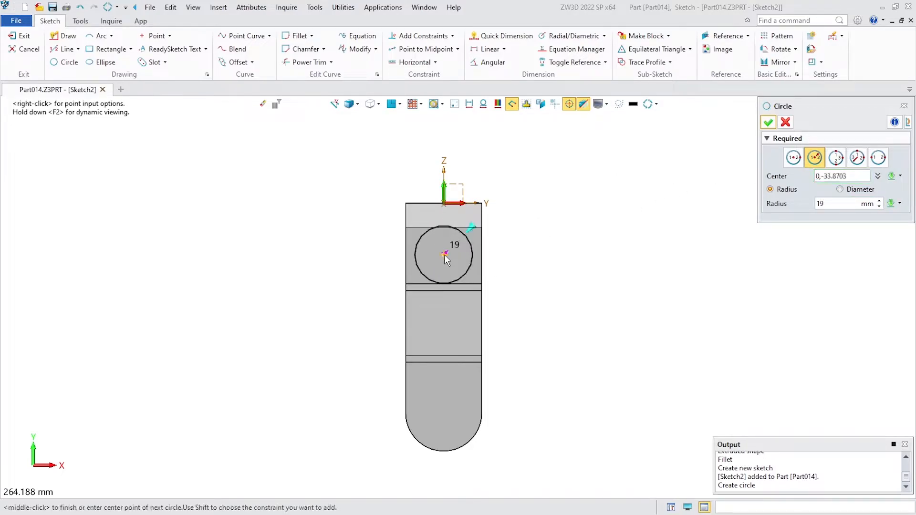
{"action": "left_click", "coordinate": [767, 123]}
- Dimension the vertical distance from the origin to the circle's centre, set it to 40 mm, and exit the sketch
{"action": "right_click", "coordinate": [668, 178]}
{"action": "left_click", "coordinate": [691, 155]}
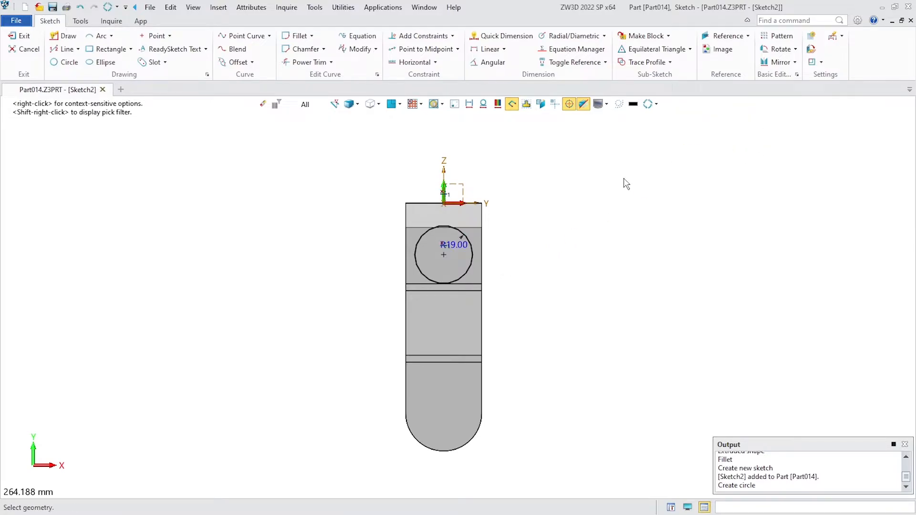
{"action": "left_click", "coordinate": [444, 255]}
{"action": "left_click", "coordinate": [447, 208]}
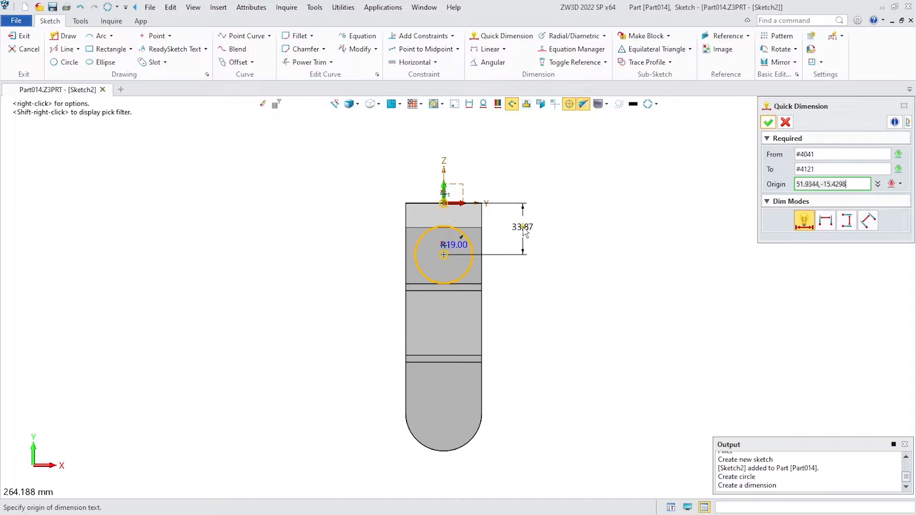
{"action": "left_click", "coordinate": [523, 230]}
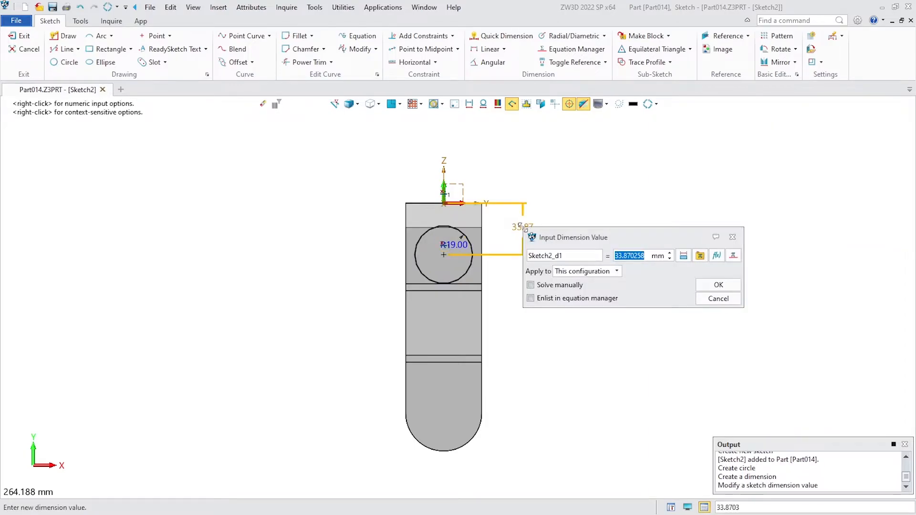
{"action": "type", "text": "40"}
{"action": "key", "text": "Return"}
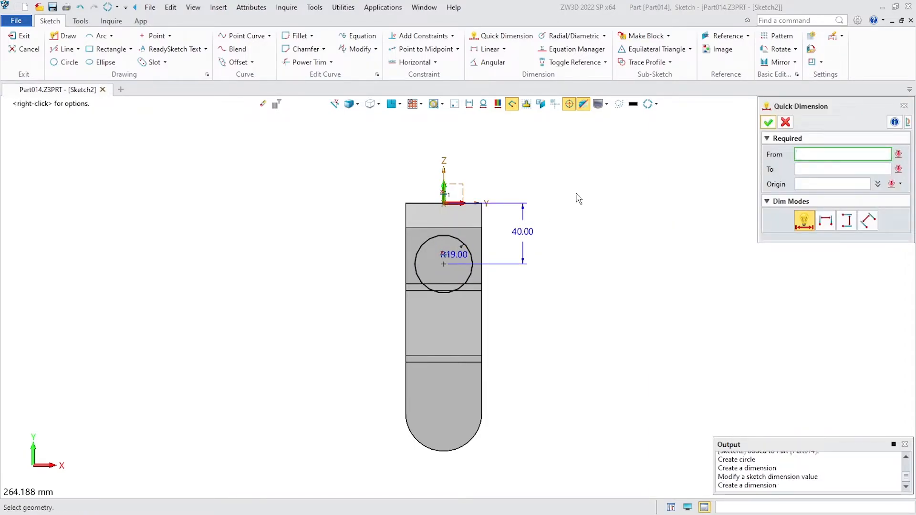
{"action": "left_click", "coordinate": [767, 122]}
{"action": "right_click", "coordinate": [620, 197]}
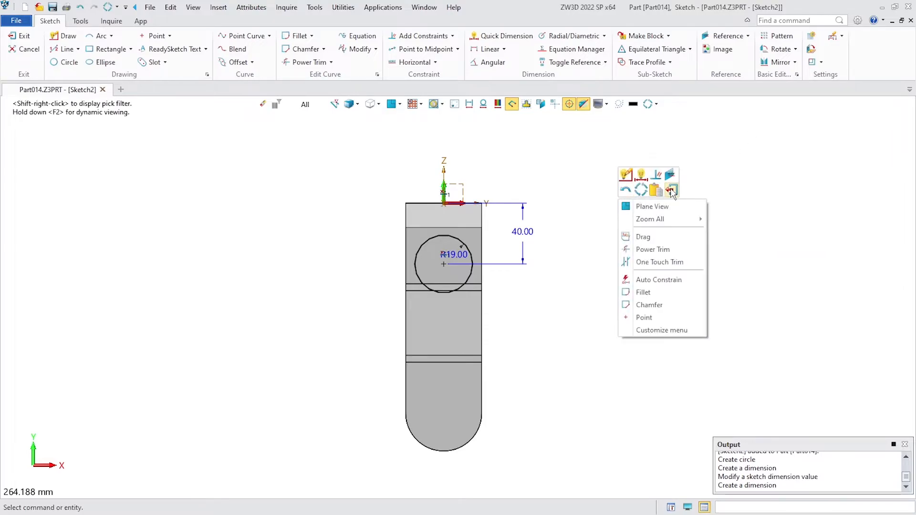
{"action": "left_click", "coordinate": [666, 191]}
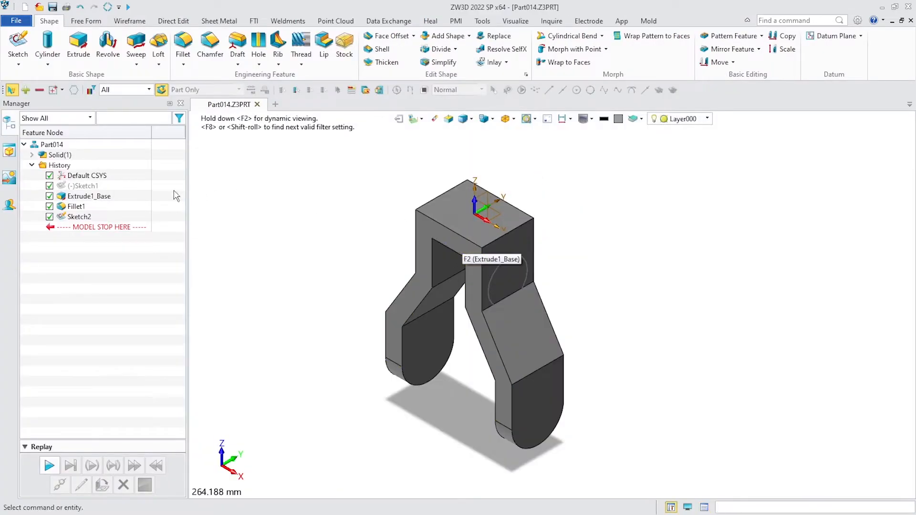
- Extrude the circle sketch 29 mm to one side, outward from the block face, adding it to the existing body
{"action": "left_click", "coordinate": [79, 218]}
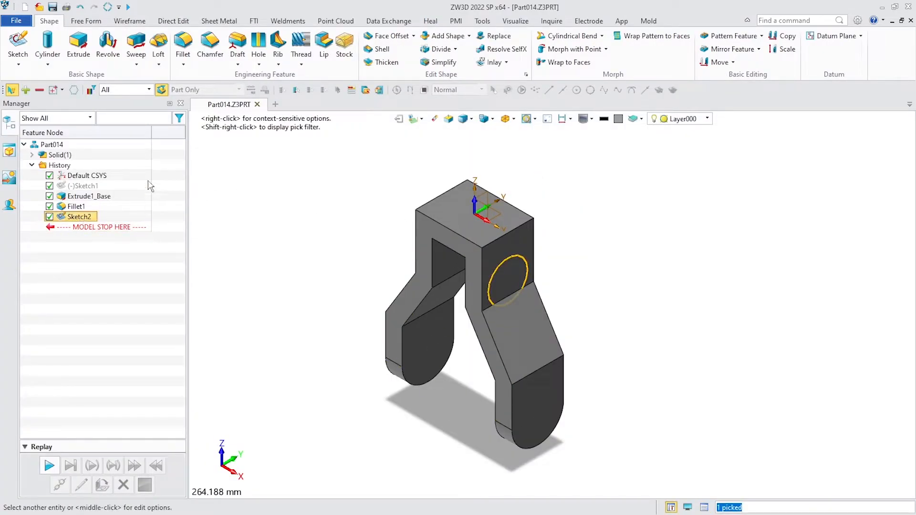
{"action": "left_click", "coordinate": [78, 45]}
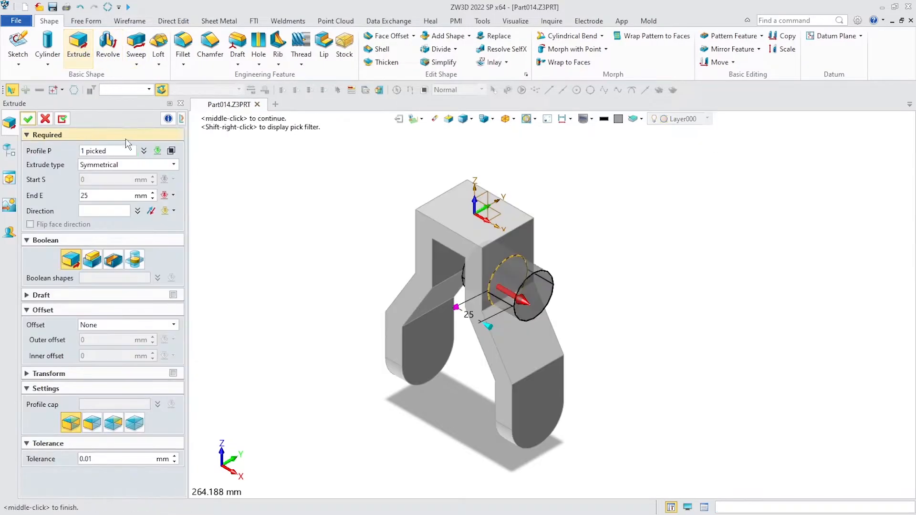
{"action": "left_click", "coordinate": [126, 165]}
{"action": "left_click", "coordinate": [127, 174]}
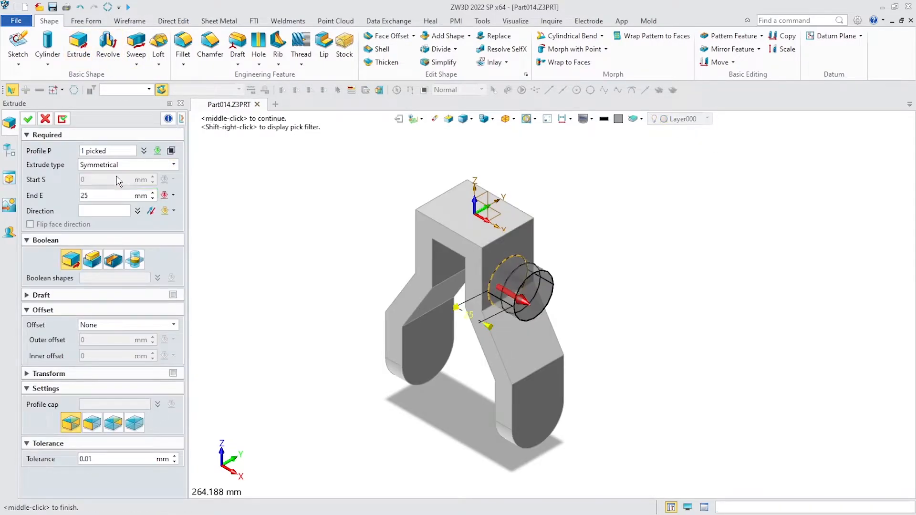
{"action": "left_click", "coordinate": [92, 261]}
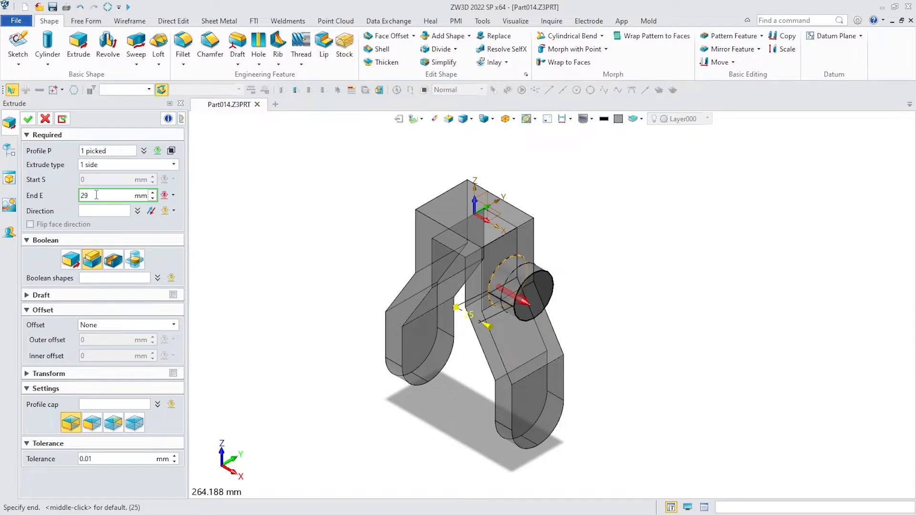
{"action": "key", "text": "Return"}
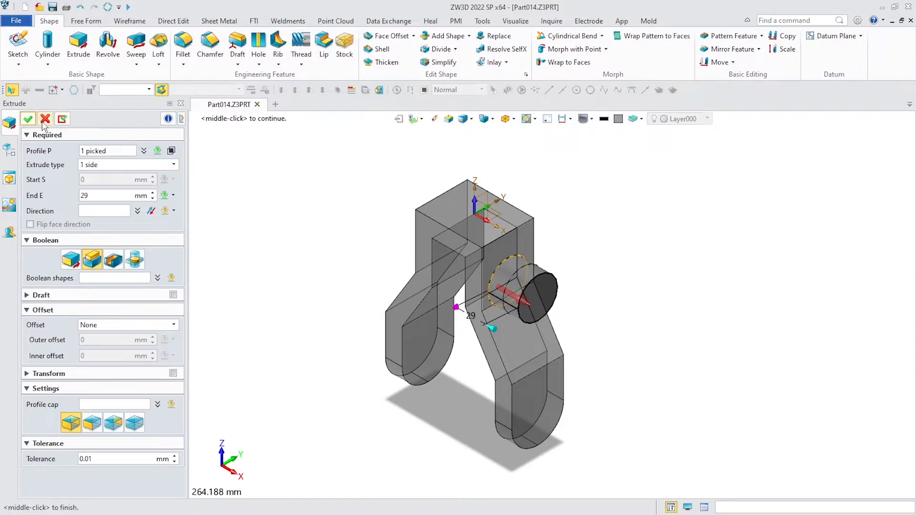
{"action": "left_click", "coordinate": [29, 119]}
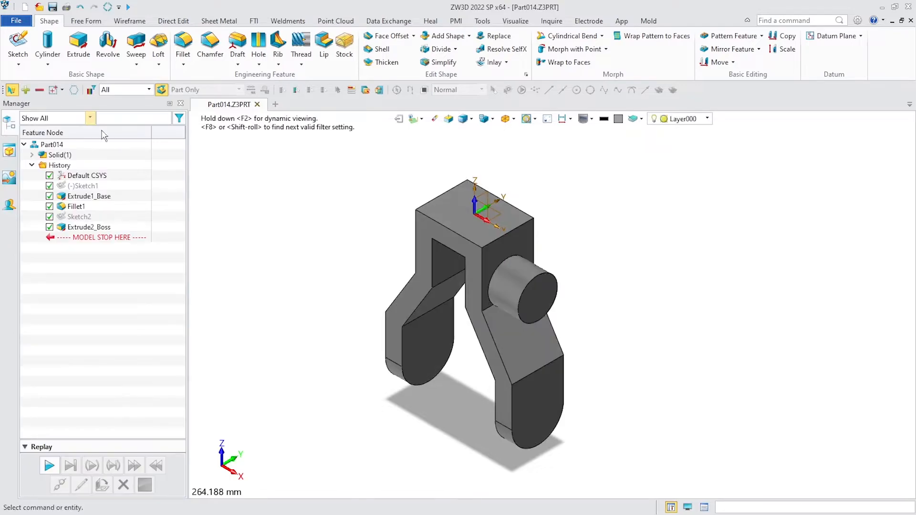
- Start a new sketch on the default XZ plane with the positive X axis as the up direction
{"action": "middle_click_drag", "start_coordinate": [678, 317], "coordinate": [676, 308]}
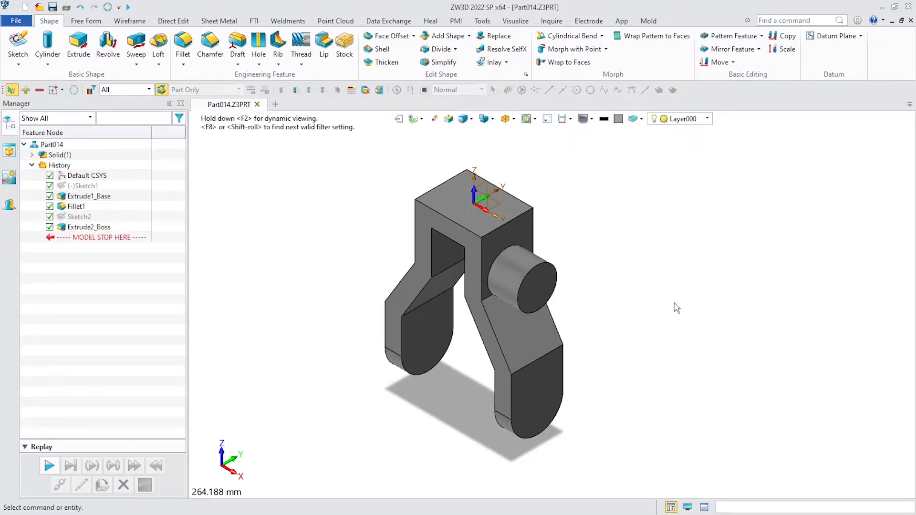
{"action": "right_click", "coordinate": [654, 213]}
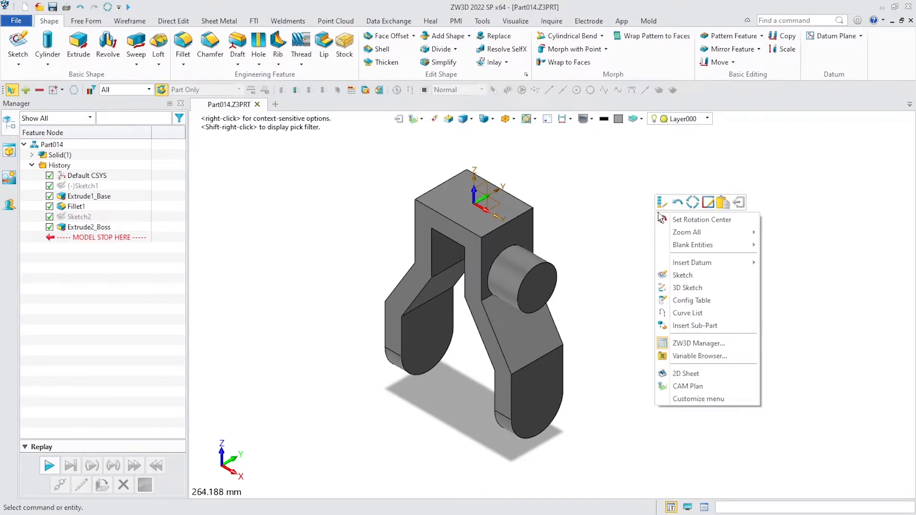
{"action": "left_click", "coordinate": [706, 277]}
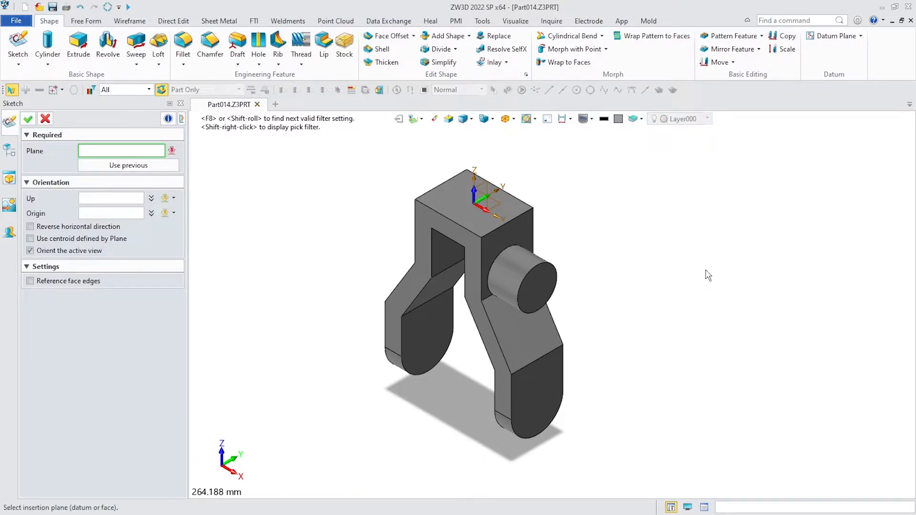
{"action": "key", "text": "ctrl+f"}
{"action": "left_click", "coordinate": [506, 209]}
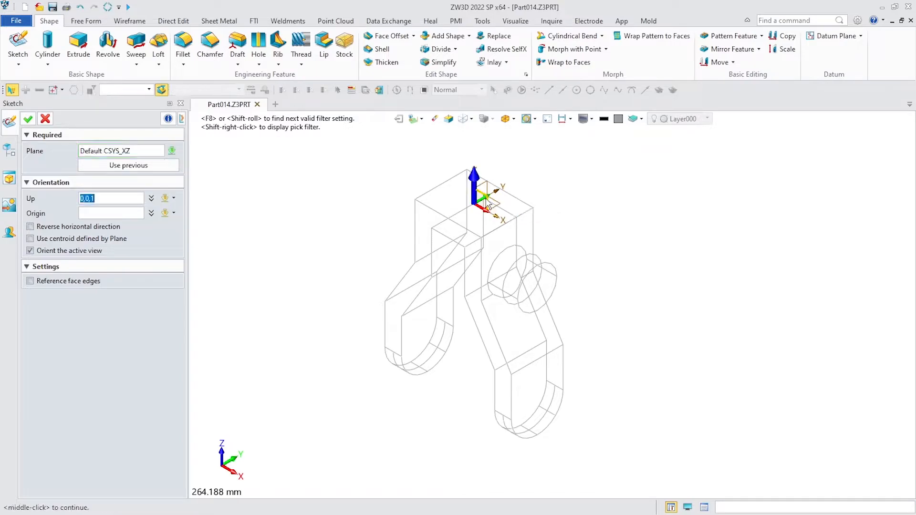
{"action": "key", "text": "ctrl+f"}
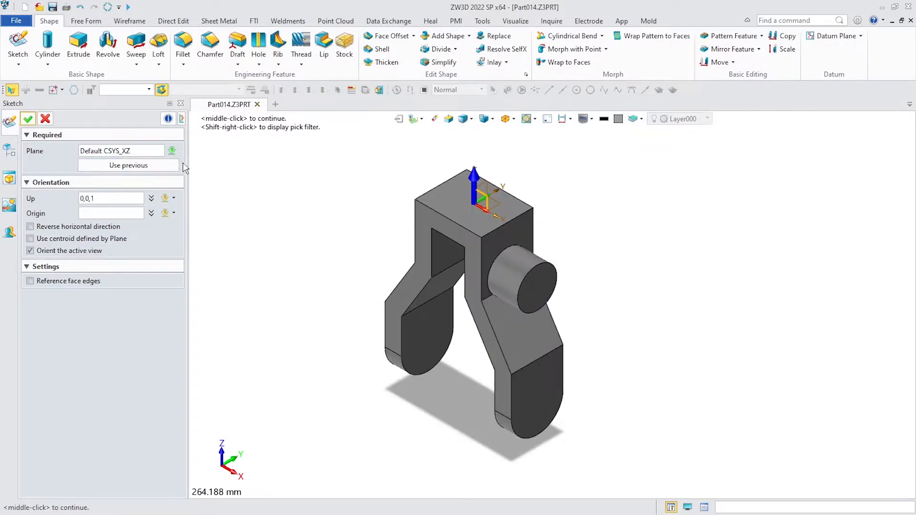
{"action": "left_click", "coordinate": [132, 197]}
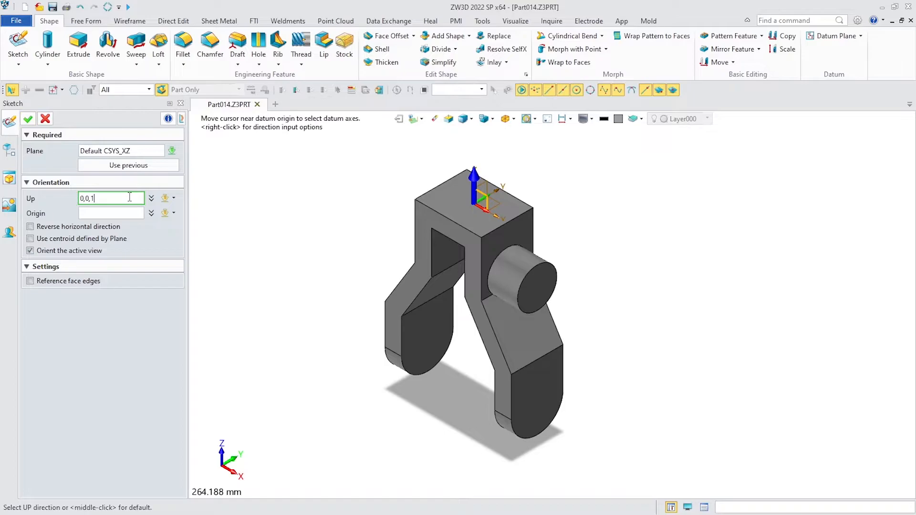
{"action": "left_click", "coordinate": [494, 215]}
{"action": "left_click", "coordinate": [28, 119]}
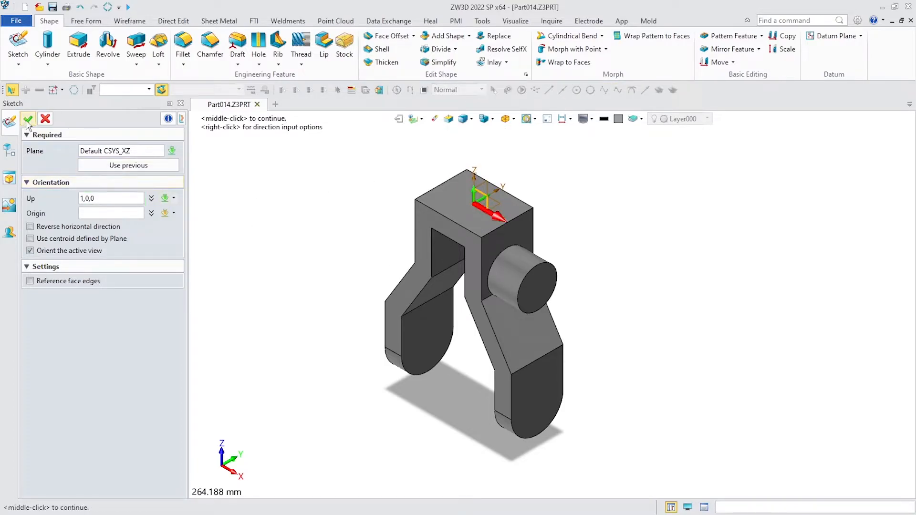
- Project the sloped outer leg edge, the block's adjoining outer edge and the boss's end edge as construction reference geometry
{"action": "mouse_move", "coordinate": [607, 198]}
{"action": "middle_mouse_down"}
{"action": "mouse_move", "coordinate": [403, 235]}
{"action": "mouse_move", "coordinate": [444, 222]}
{"action": "middle_mouse_up"}
{"action": "scroll", "coordinate": [375, 252], "scroll_direction": "up", "scroll_amount": 4}
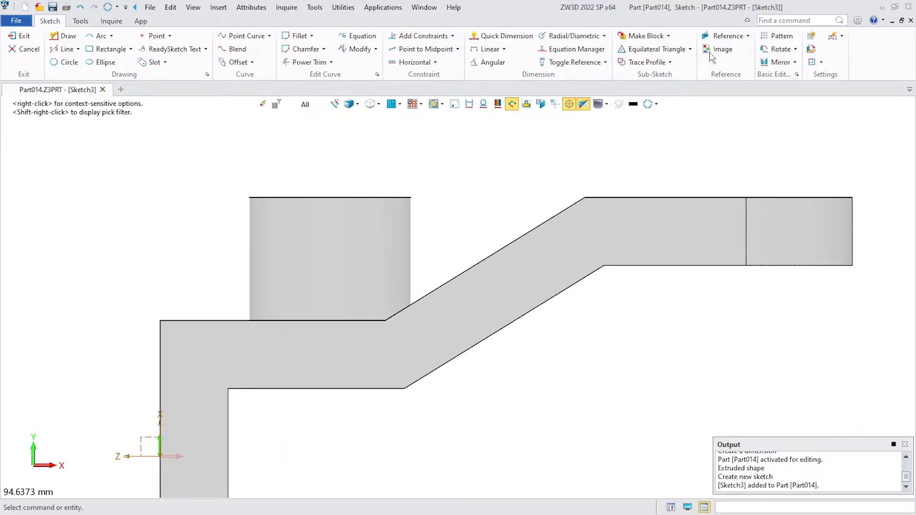
{"action": "left_click", "coordinate": [722, 36]}
{"action": "left_click", "coordinate": [501, 247]}
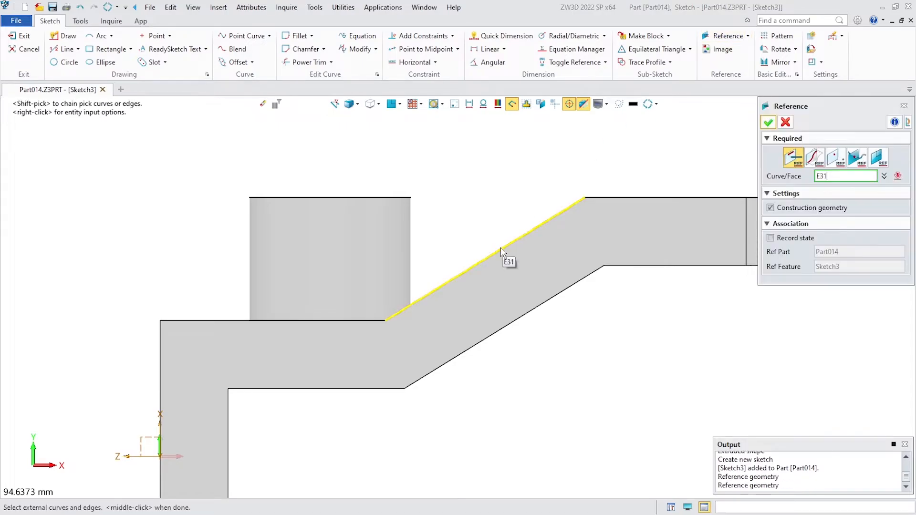
{"action": "left_click", "coordinate": [356, 321]}
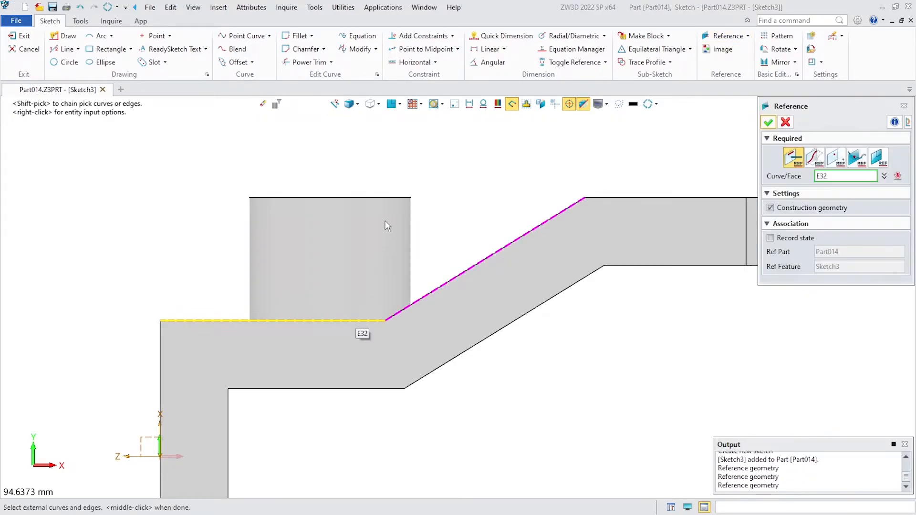
{"action": "left_click", "coordinate": [387, 196]}
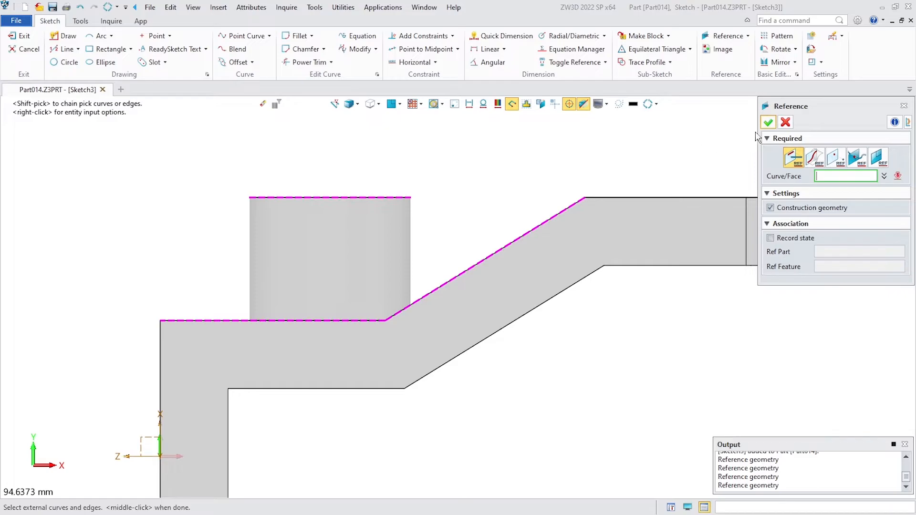
{"action": "left_click", "coordinate": [767, 123]}
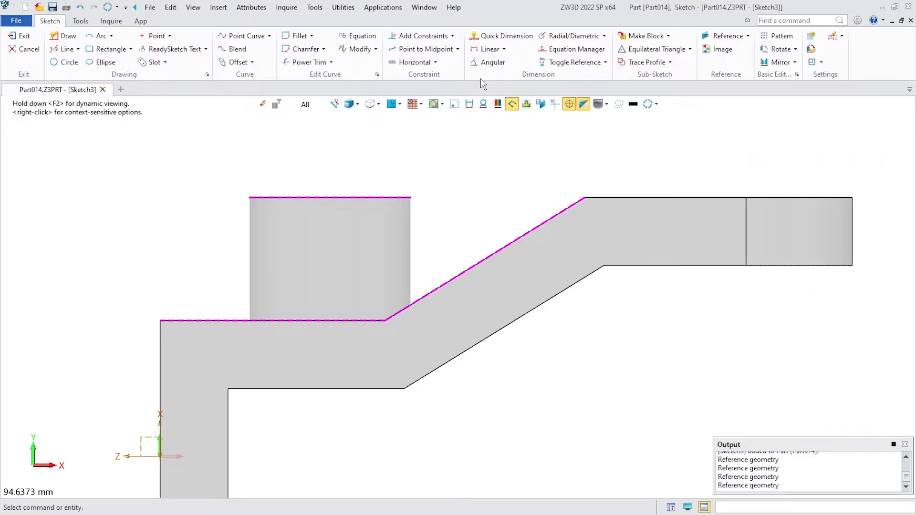
- Draw a closed right triangle on the leg's outer slope, with its third corner on the boss end line, and exit the sketch
{"action": "left_click", "coordinate": [65, 35]}
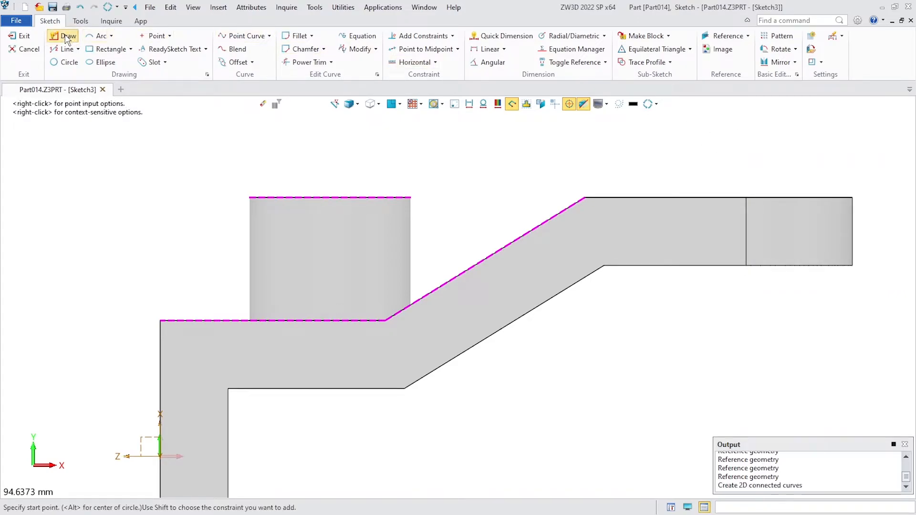
{"action": "left_click", "coordinate": [385, 320]}
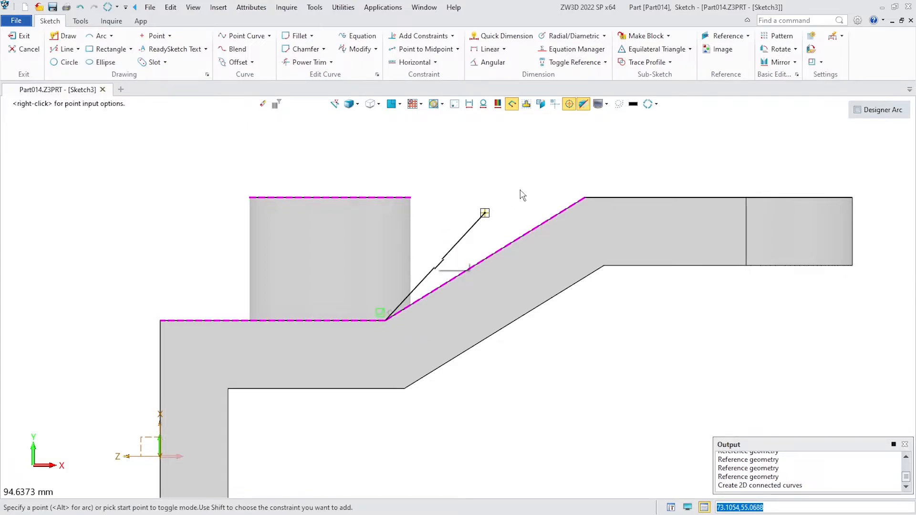
{"action": "left_click", "coordinate": [585, 197]}
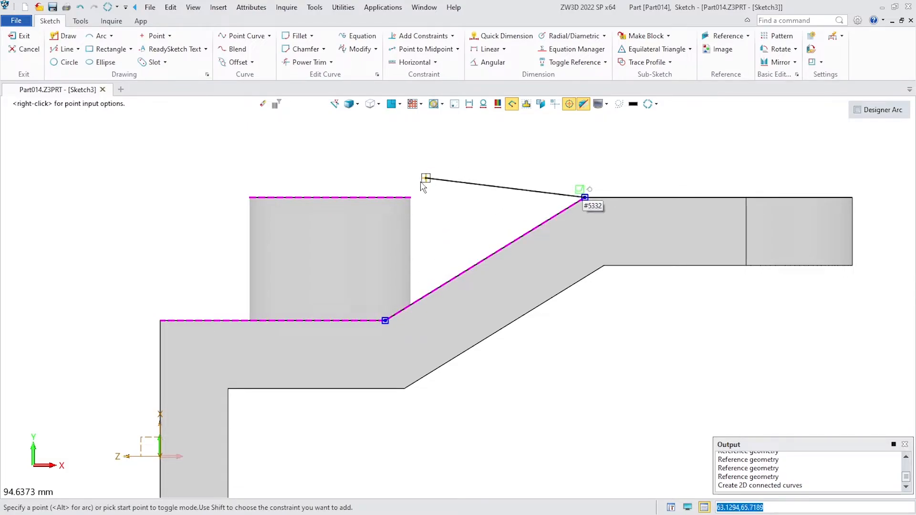
{"action": "left_click", "coordinate": [385, 197]}
{"action": "left_click", "coordinate": [386, 320]}
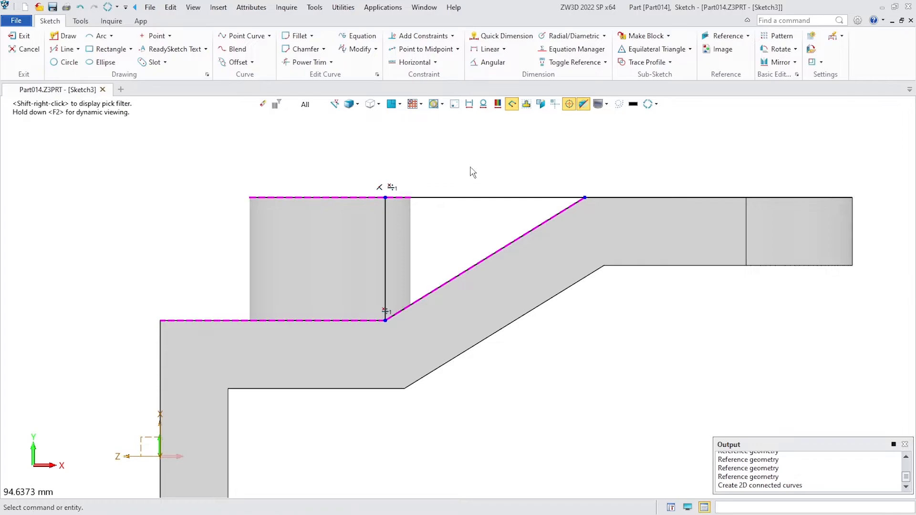
{"action": "right_click", "coordinate": [477, 159]}
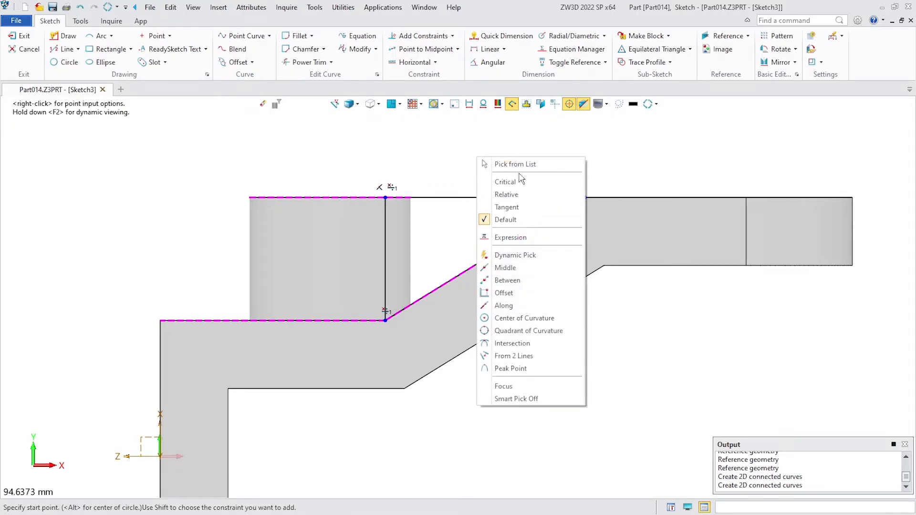
{"action": "right_click", "coordinate": [516, 135]}
{"action": "left_click", "coordinate": [464, 168]}
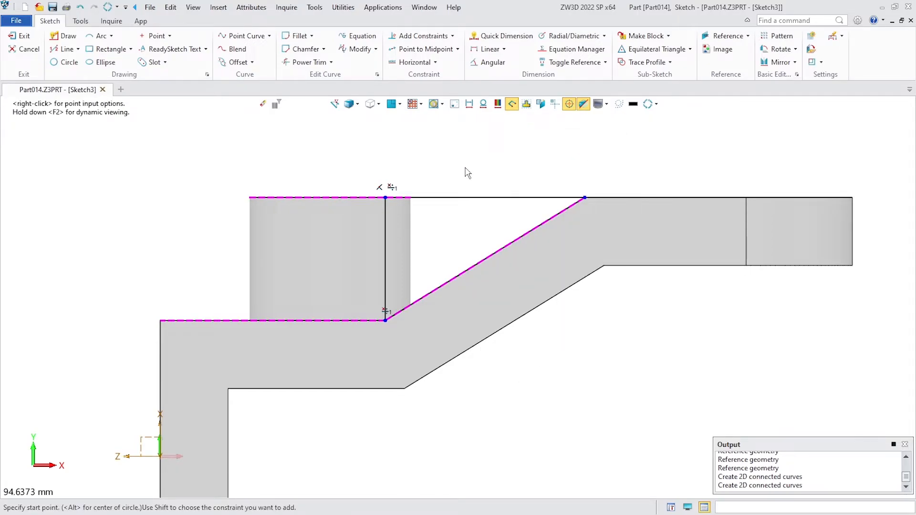
{"action": "right_click", "coordinate": [549, 158]}
{"action": "key", "text": "Escape"}
{"action": "key", "text": "Escape"}
{"action": "right_click", "coordinate": [546, 167]}
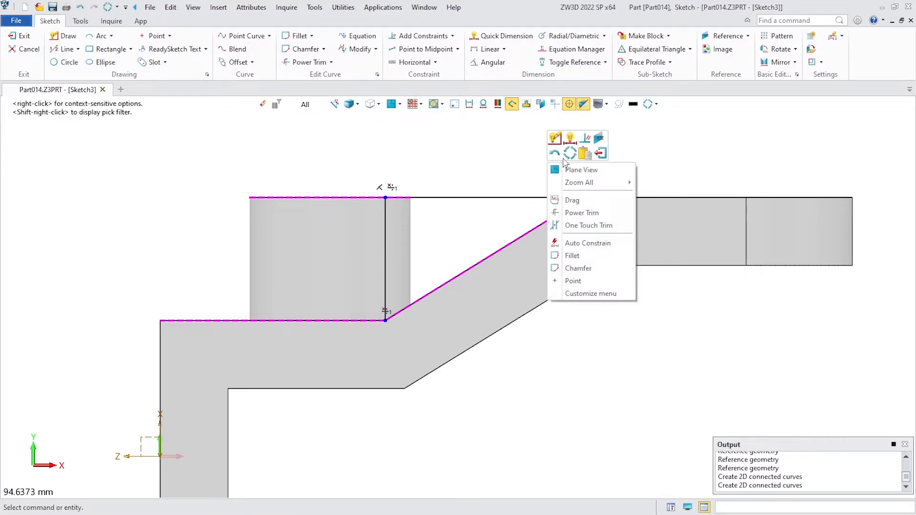
{"action": "left_click", "coordinate": [600, 157]}
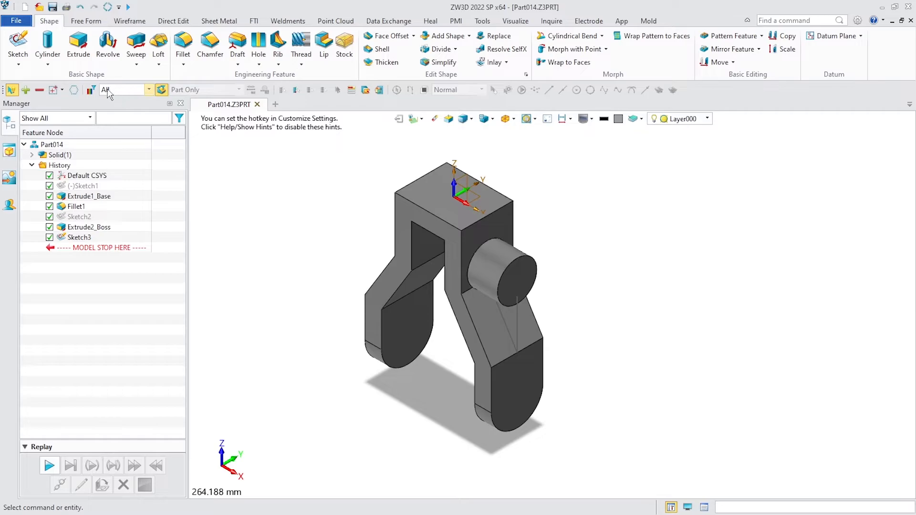
- Extrude the triangle symmetrically with an end distance of 14/2 mm, adding it to the body as a rib
{"action": "left_click", "coordinate": [78, 47]}
{"action": "left_click", "coordinate": [173, 164]}
{"action": "left_click", "coordinate": [105, 192]}
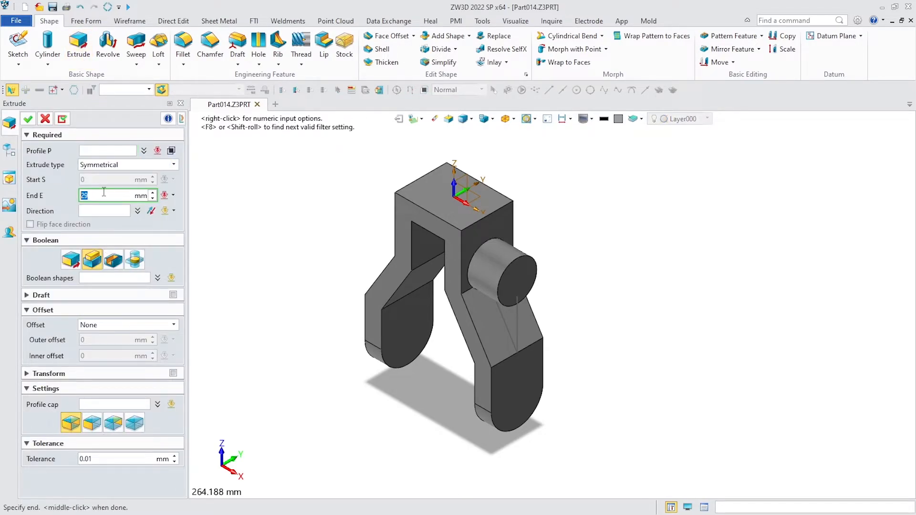
{"action": "type", "text": "14/2"}
{"action": "key", "text": "Return"}
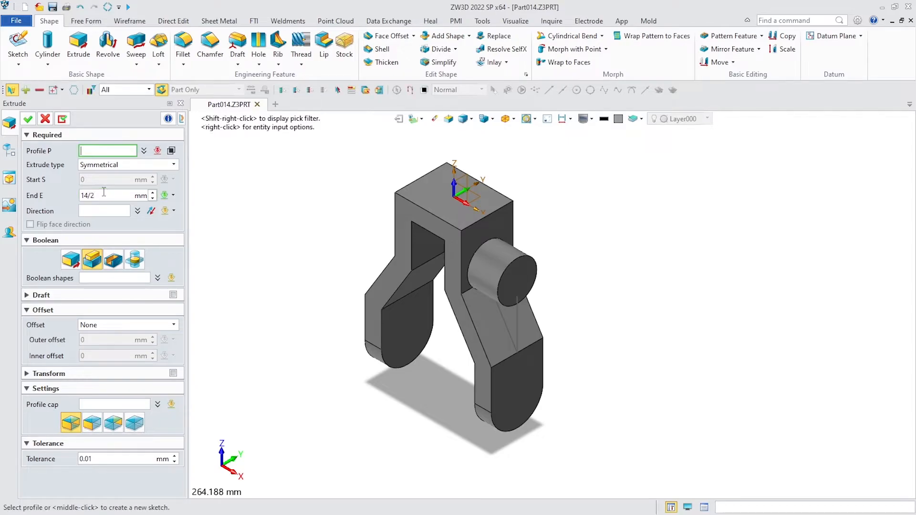
{"action": "left_click", "coordinate": [517, 323]}
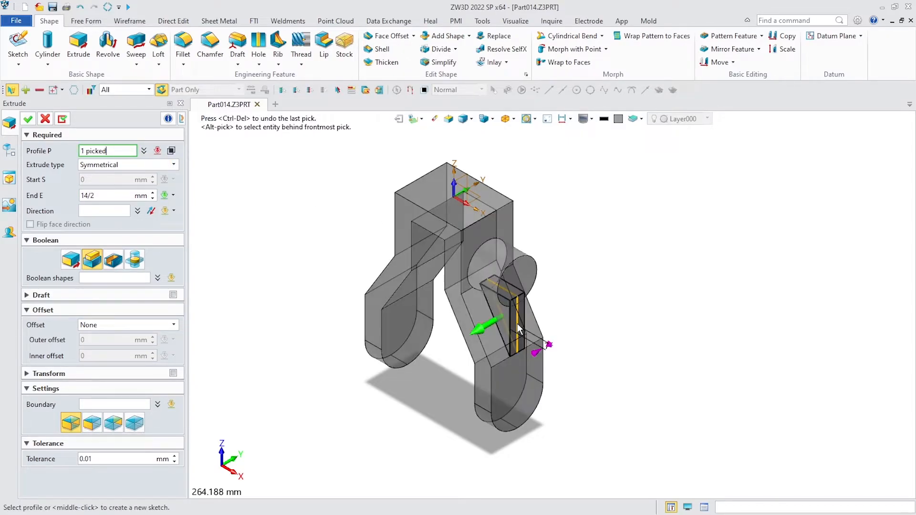
{"action": "left_click", "coordinate": [28, 119]}
- Mirror a copy of the cylindrical boss and the triangular rib about the default YZ plane
{"action": "middle_click_drag", "start_coordinate": [623, 331], "coordinate": [622, 309]}
{"action": "scroll", "coordinate": [629, 319], "scroll_direction": "down", "scroll_amount": 2}
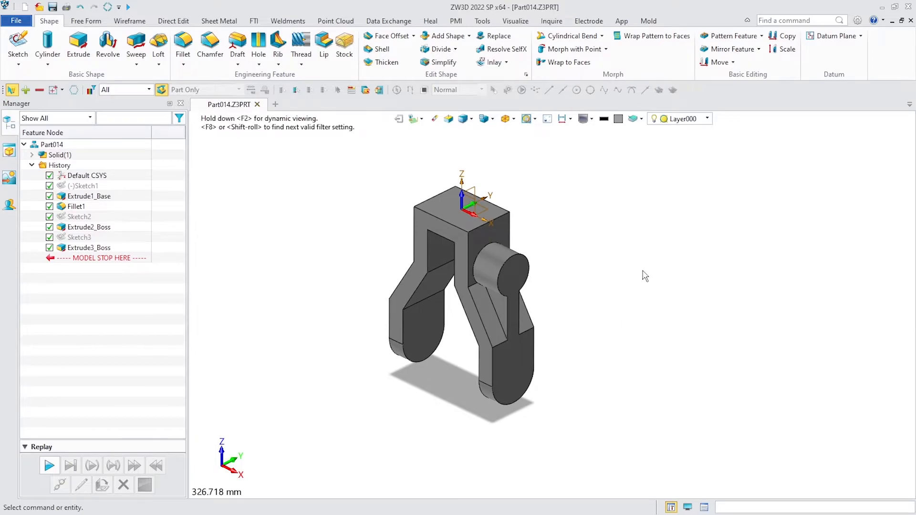
{"action": "left_click", "coordinate": [727, 49]}
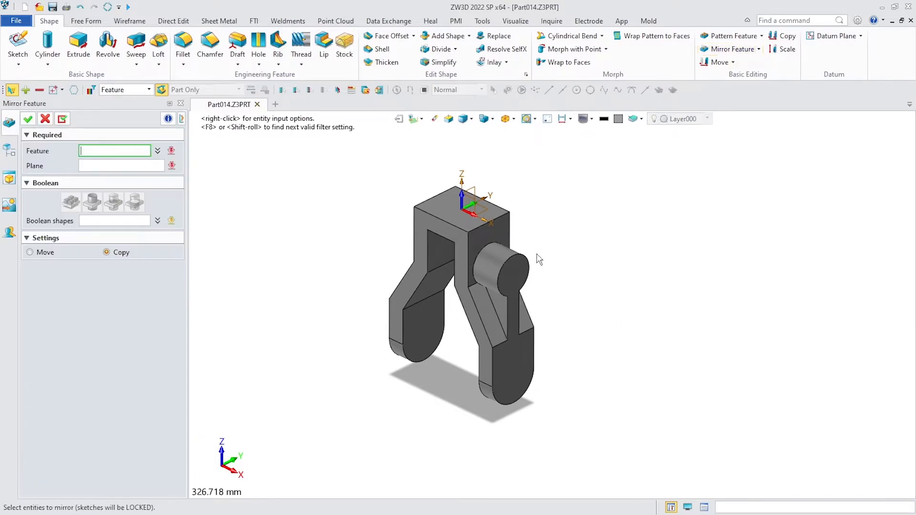
{"action": "left_click", "coordinate": [496, 279]}
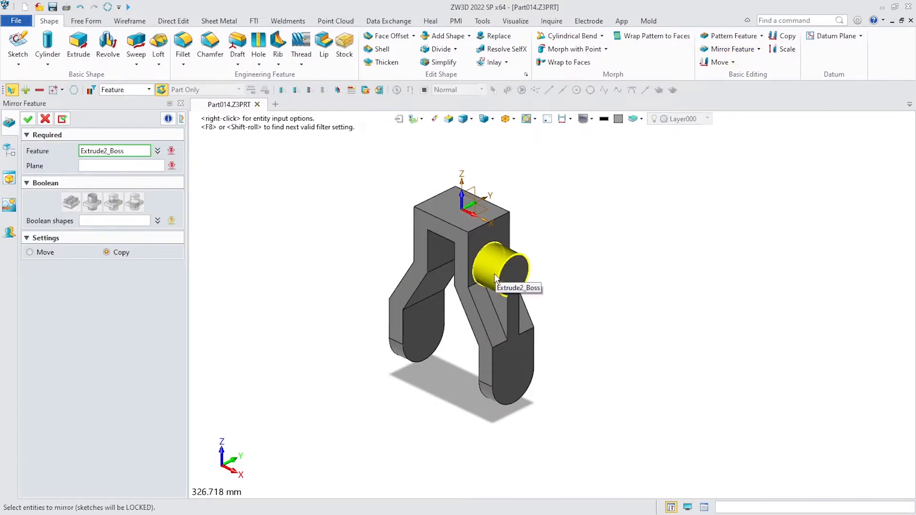
{"action": "left_click", "coordinate": [501, 315]}
{"action": "left_click", "coordinate": [128, 165]}
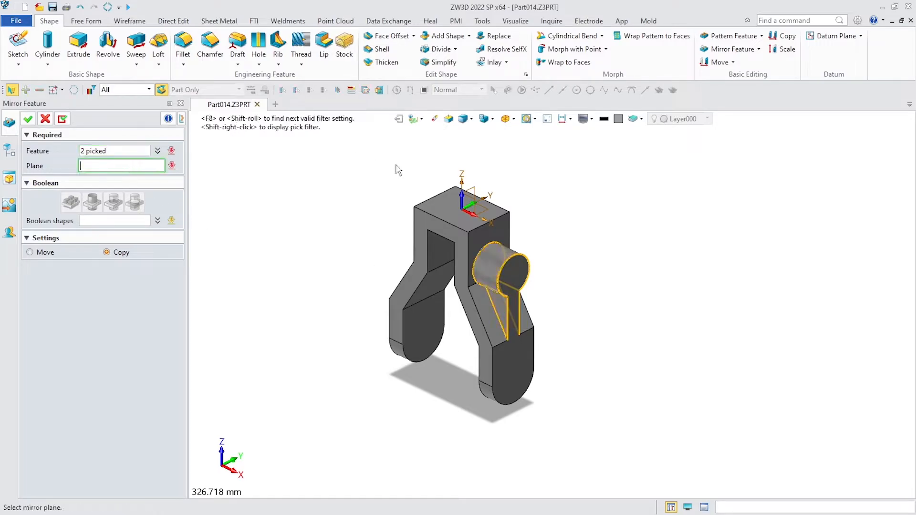
{"action": "left_click", "coordinate": [472, 191]}
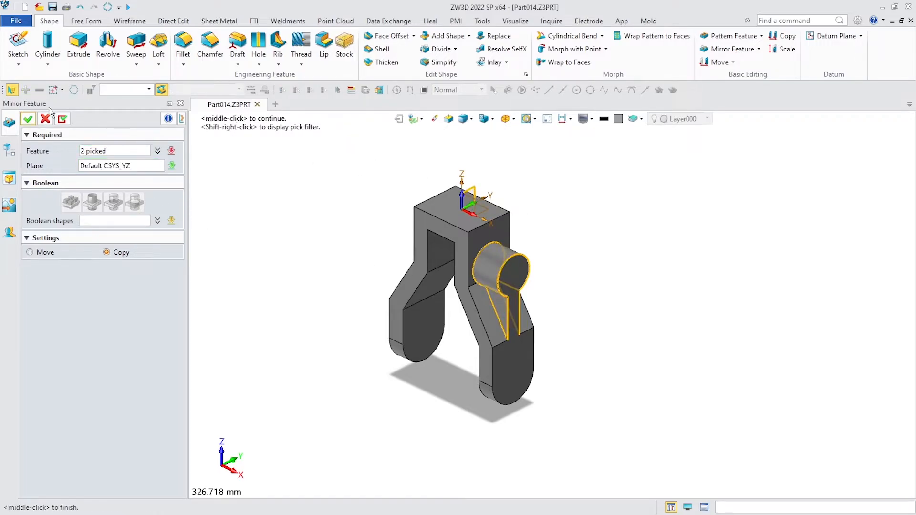
{"action": "left_click", "coordinate": [29, 119]}
{"action": "right_click_drag", "start_coordinate": [491, 279], "coordinate": [512, 260]}
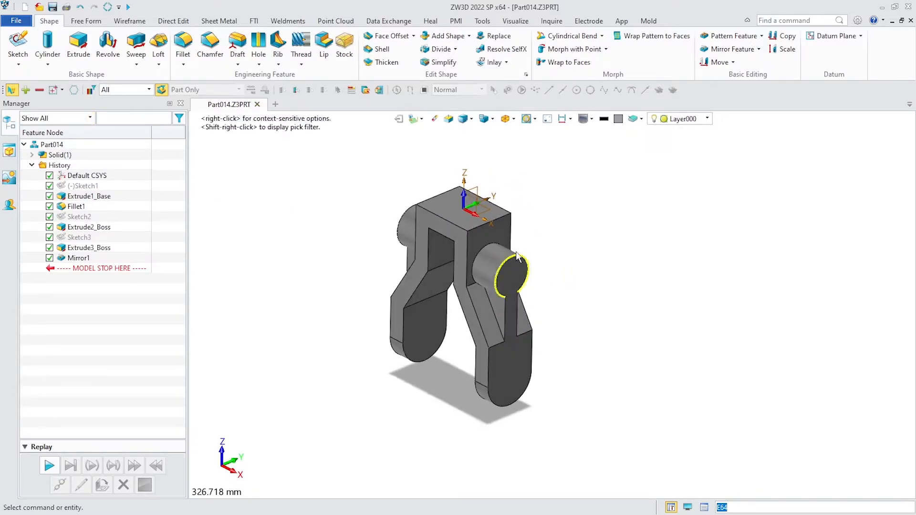
- Define a cylinder primitive with a 32 mm diameter and 5 mm length, set to be added to the body
{"action": "right_click", "coordinate": [571, 198]}
{"action": "left_click", "coordinate": [522, 158]}
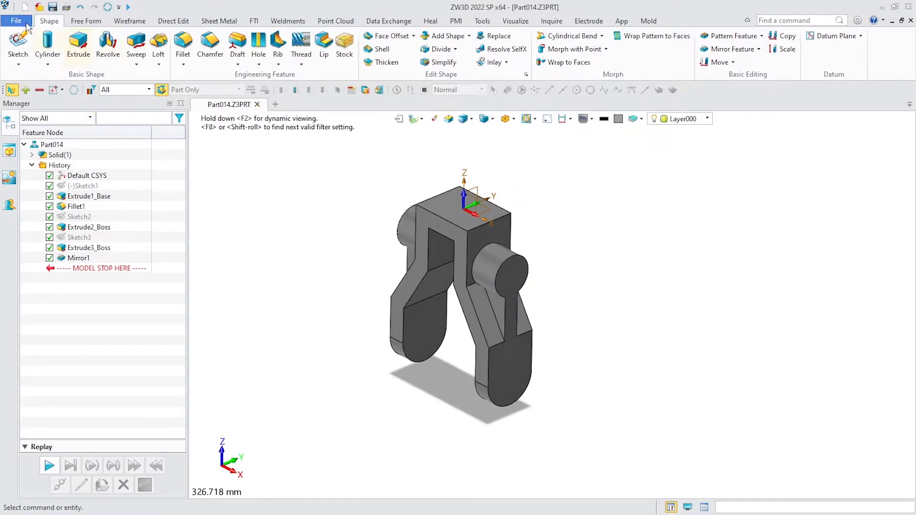
{"action": "left_click", "coordinate": [48, 43]}
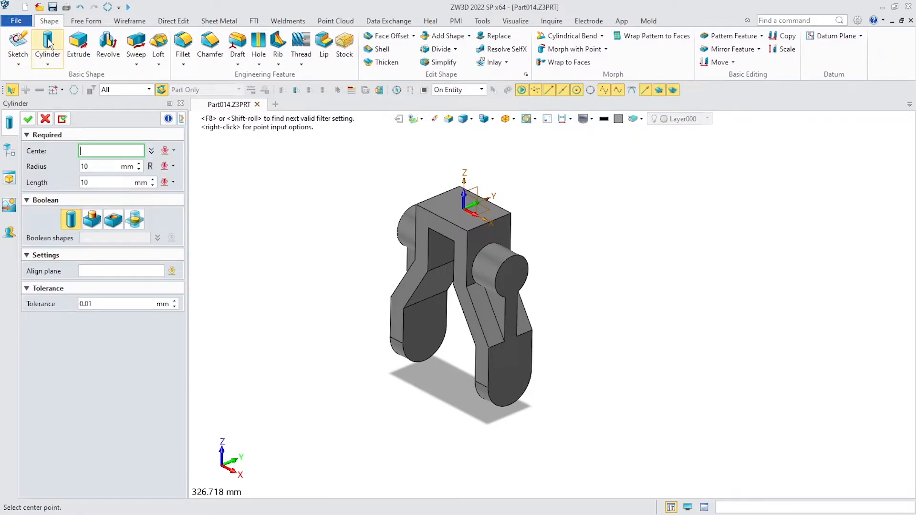
{"action": "left_click", "coordinate": [151, 166]}
{"action": "left_click", "coordinate": [107, 166]}
{"action": "double_click", "coordinate": [107, 166]}
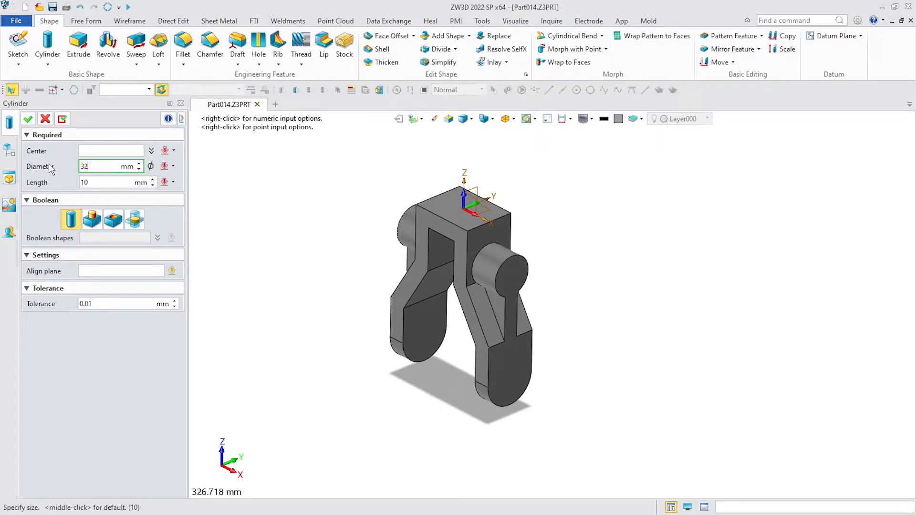
{"action": "type", "text": "32"}
{"action": "key", "text": "Tab"}
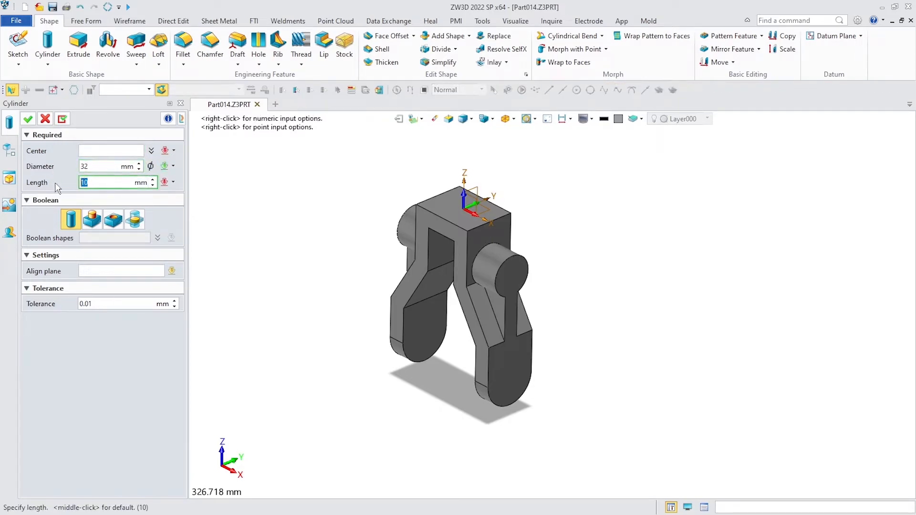
{"action": "type", "text": "5"}
{"action": "left_click", "coordinate": [92, 219]}
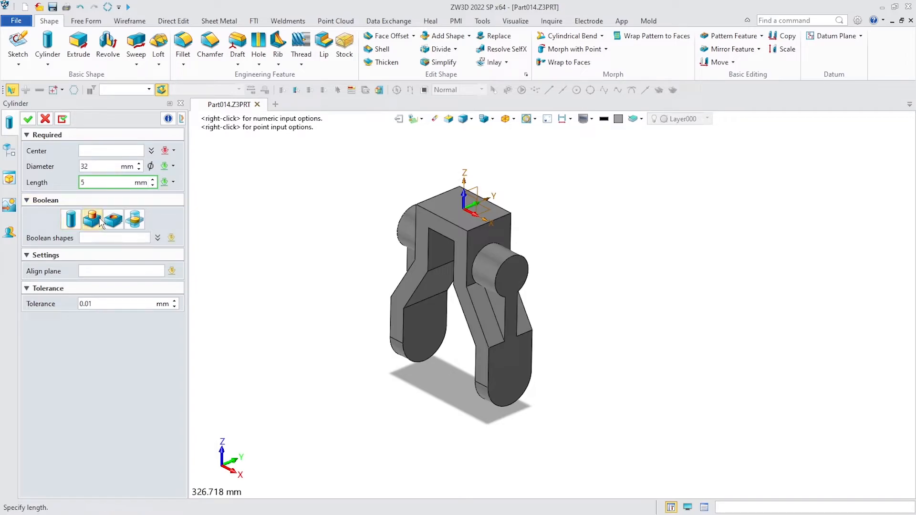
- Centre the cylinder at the origin (0) on the block's top face and create it as a boss
{"action": "left_click", "coordinate": [109, 150]}
{"action": "type", "text": "0"}
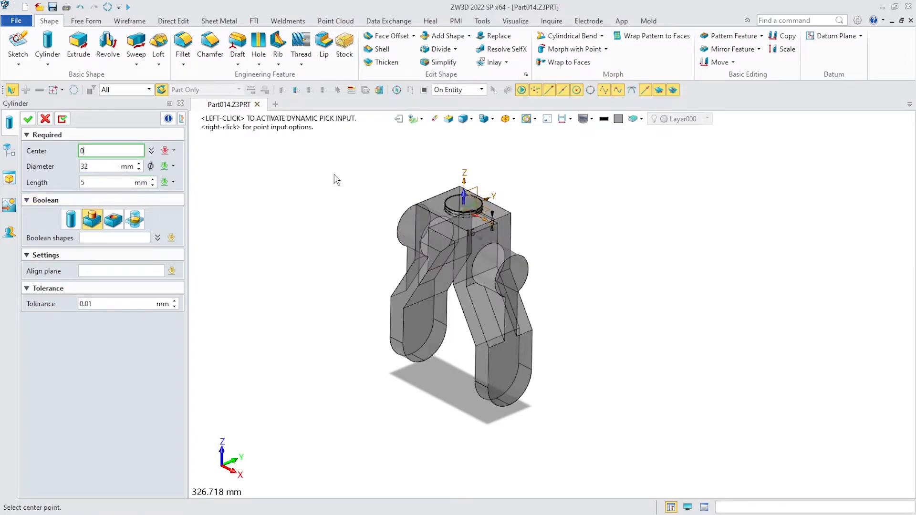
{"action": "scroll", "coordinate": [453, 203], "scroll_direction": "up", "scroll_amount": 5}
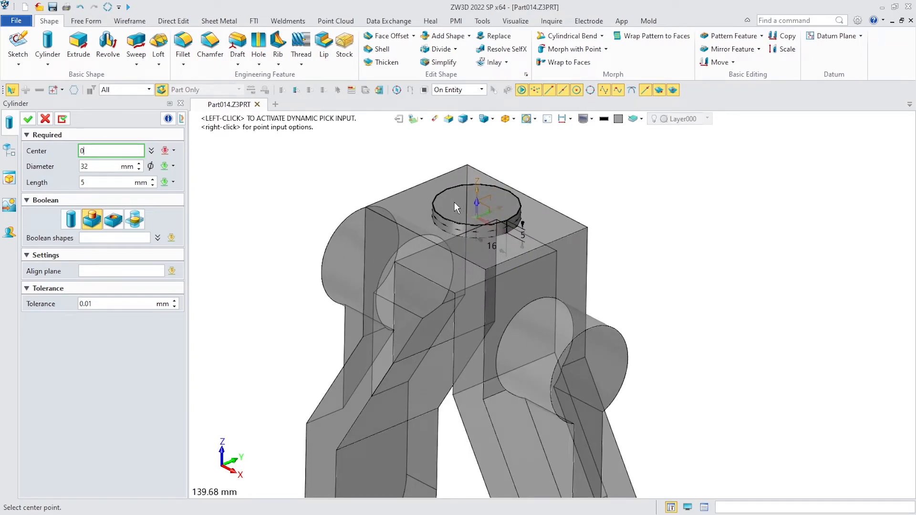
{"action": "right_click_drag", "start_coordinate": [454, 202], "coordinate": [431, 206]}
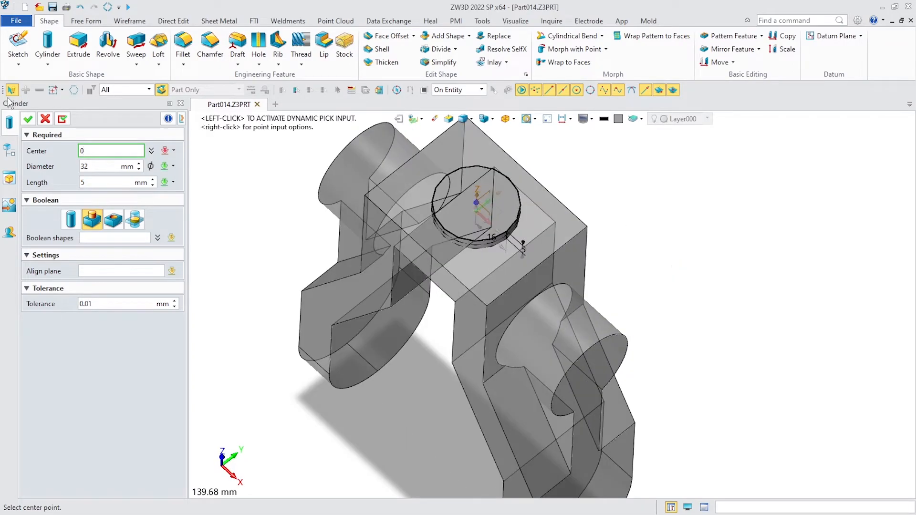
{"action": "left_click", "coordinate": [27, 119]}
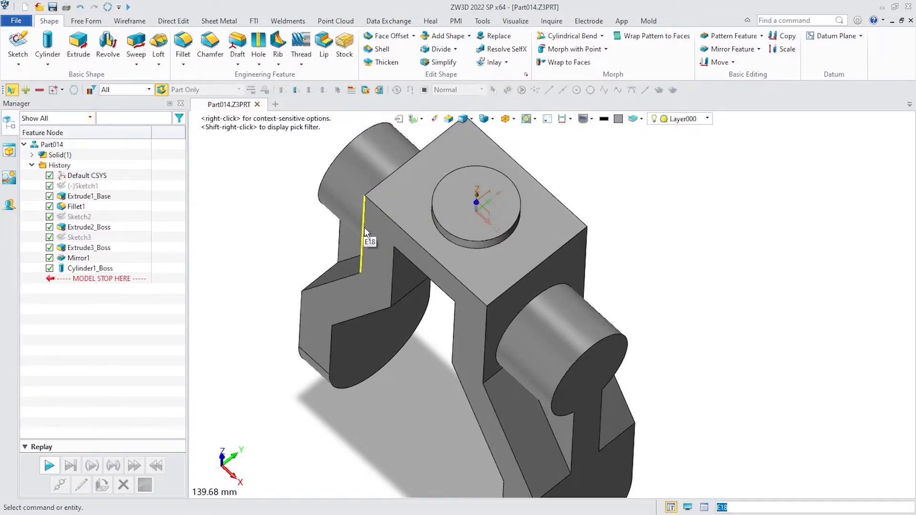
- Set up a simple hole with a Thru-All end and a diameter of 16 mm
{"action": "scroll", "coordinate": [437, 256], "scroll_direction": "down", "scroll_amount": 2}
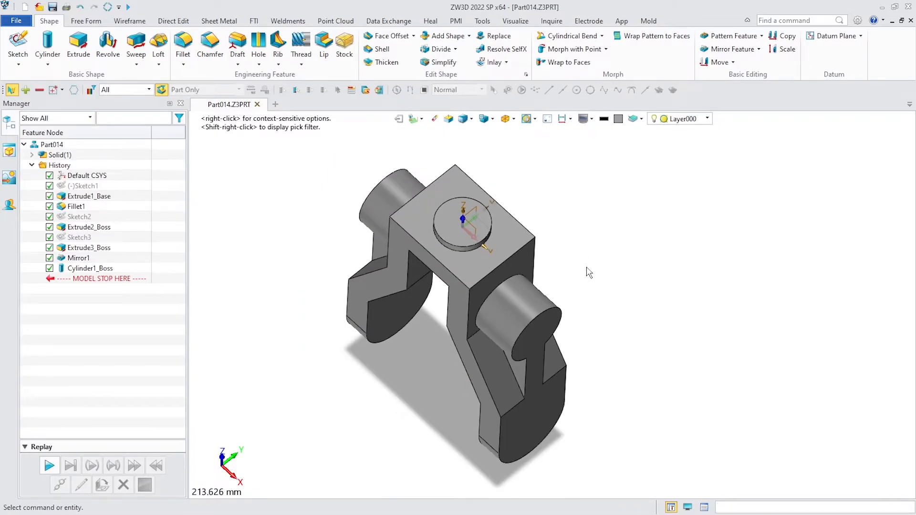
{"action": "mouse_move", "coordinate": [589, 274]}
{"action": "right_mouse_down"}
{"action": "mouse_move", "coordinate": [643, 211]}
{"action": "mouse_move", "coordinate": [582, 240]}
{"action": "right_mouse_up"}
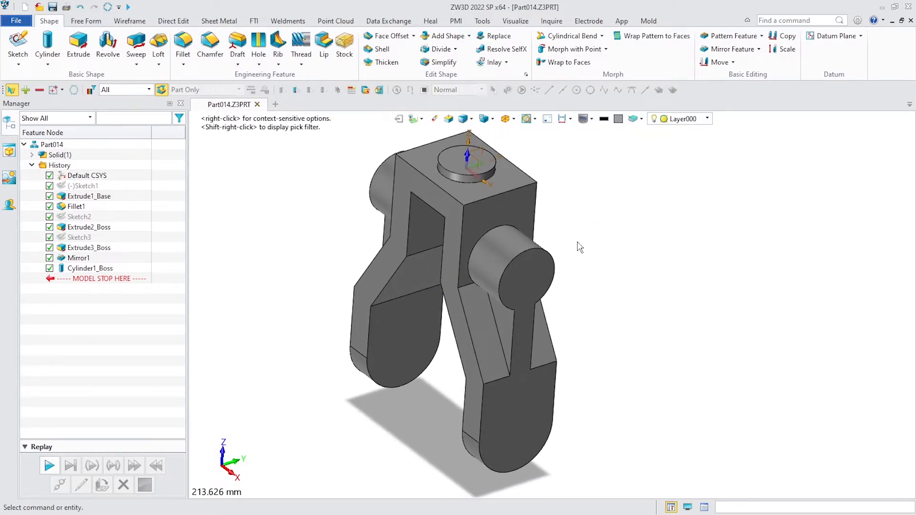
{"action": "scroll", "coordinate": [580, 251], "scroll_direction": "down", "scroll_amount": 1}
{"action": "middle_click_drag", "start_coordinate": [598, 248], "coordinate": [590, 255]}
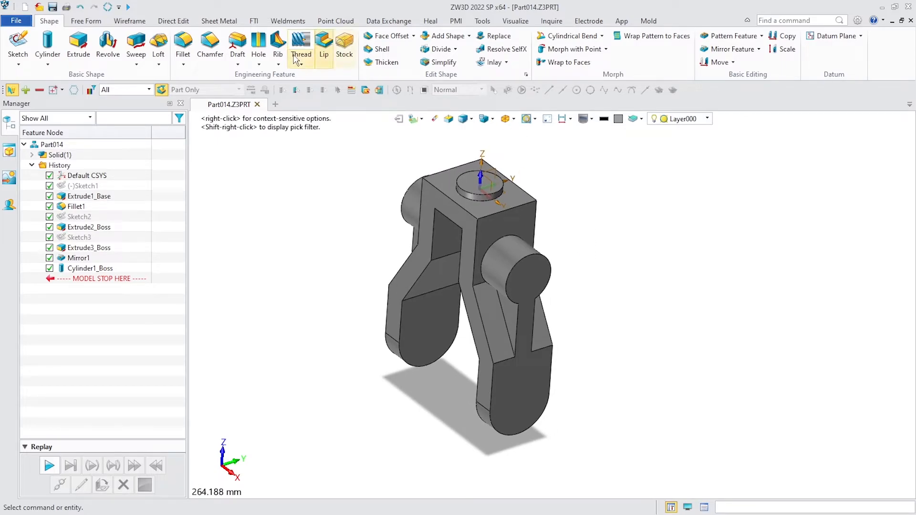
{"action": "left_click", "coordinate": [258, 47]}
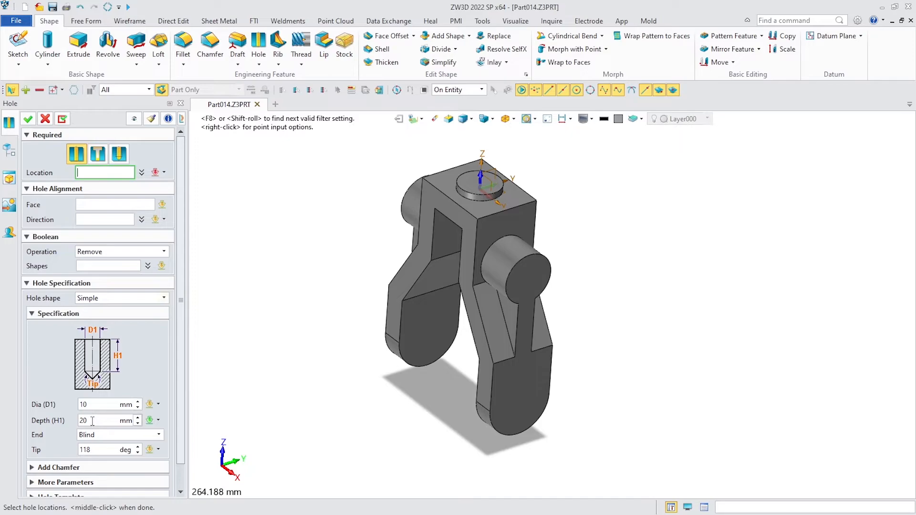
{"action": "left_click", "coordinate": [97, 434]}
{"action": "left_click", "coordinate": [93, 460]}
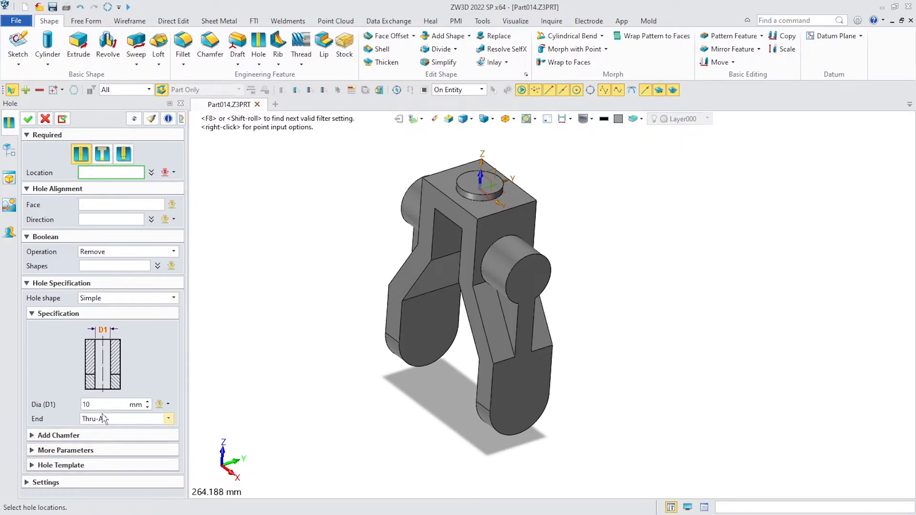
{"action": "key", "text": "Tab"}
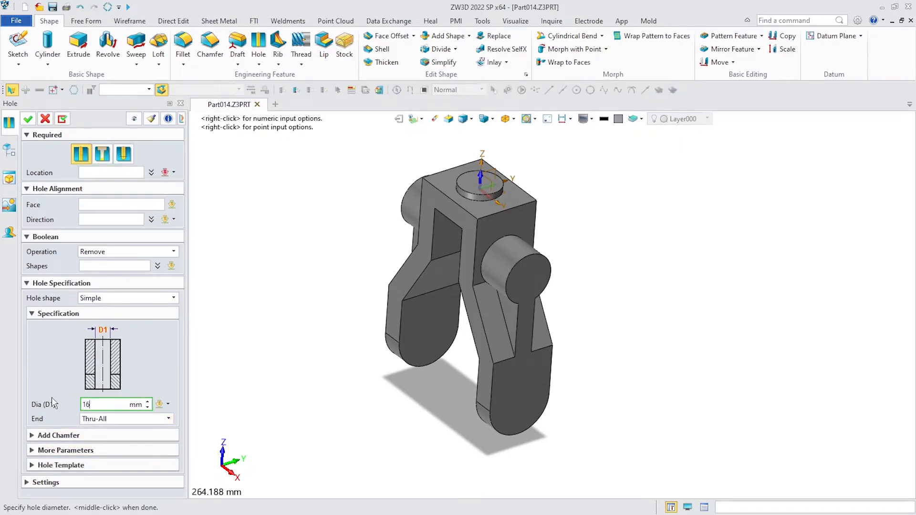
{"action": "type", "text": "16"}
{"action": "key", "text": "Return"}
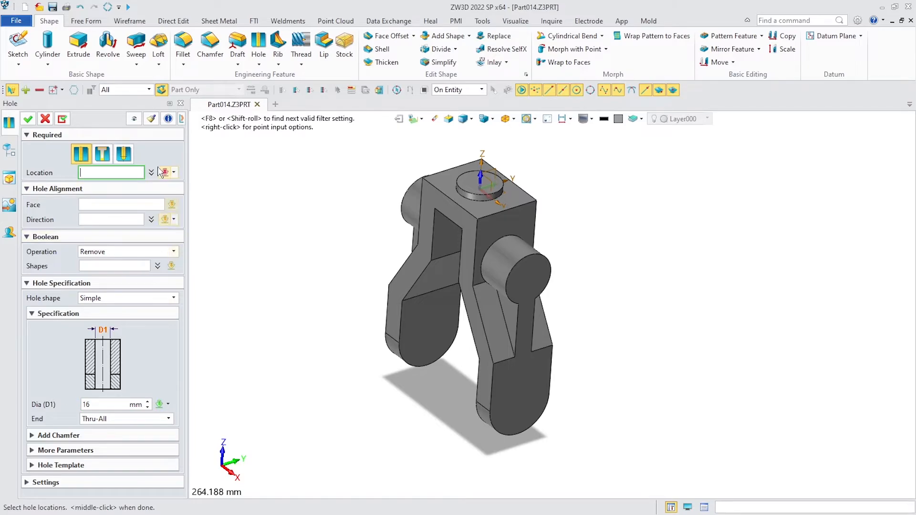
- Place the hole at the centre of curvature of the round top boss and cut it through the block
{"action": "left_click", "coordinate": [477, 172]}
{"action": "scroll", "coordinate": [477, 172], "scroll_direction": "up", "scroll_amount": 3}
{"action": "right_click", "coordinate": [675, 203]}
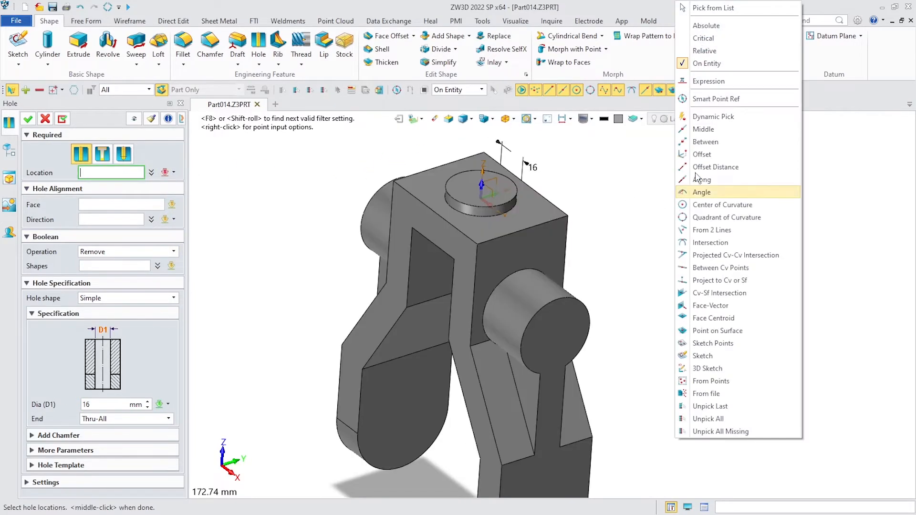
{"action": "left_click", "coordinate": [699, 205]}
{"action": "left_click", "coordinate": [506, 202]}
{"action": "left_click", "coordinate": [507, 202]}
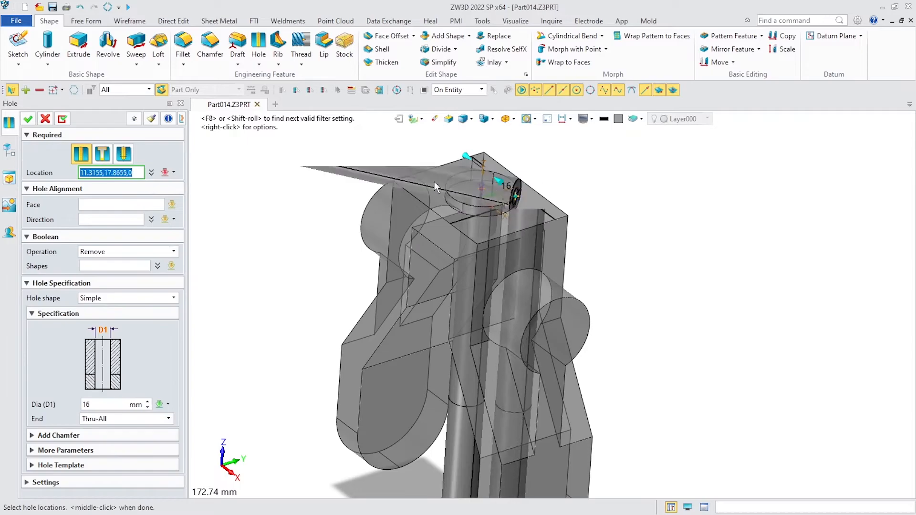
{"action": "left_click", "coordinate": [28, 119]}
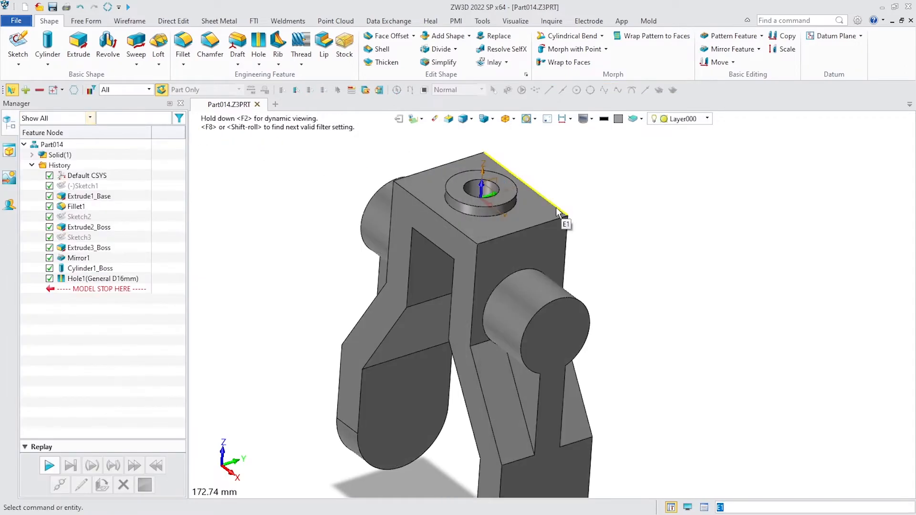
- Cut a simple 16 mm Thru-All hole at the centre of curvature of the side boss's circular end edge
{"action": "scroll", "coordinate": [527, 193], "scroll_direction": "down", "scroll_amount": 2}
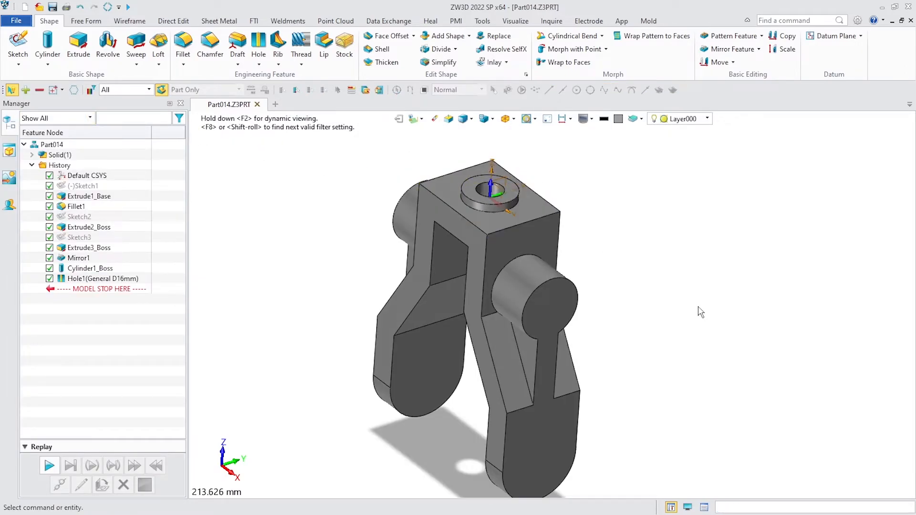
{"action": "middle_click_drag", "start_coordinate": [697, 307], "coordinate": [687, 296]}
{"action": "middle_click", "coordinate": [300, 185]}
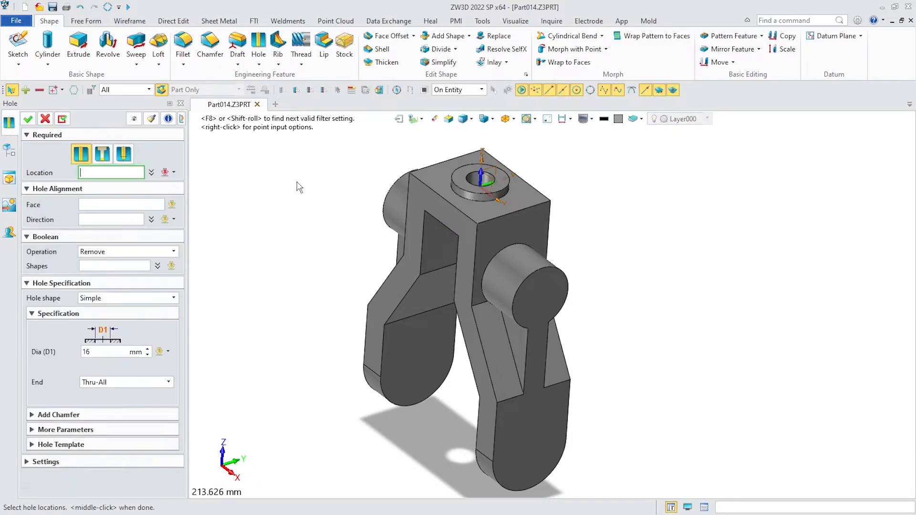
{"action": "left_click", "coordinate": [104, 404]}
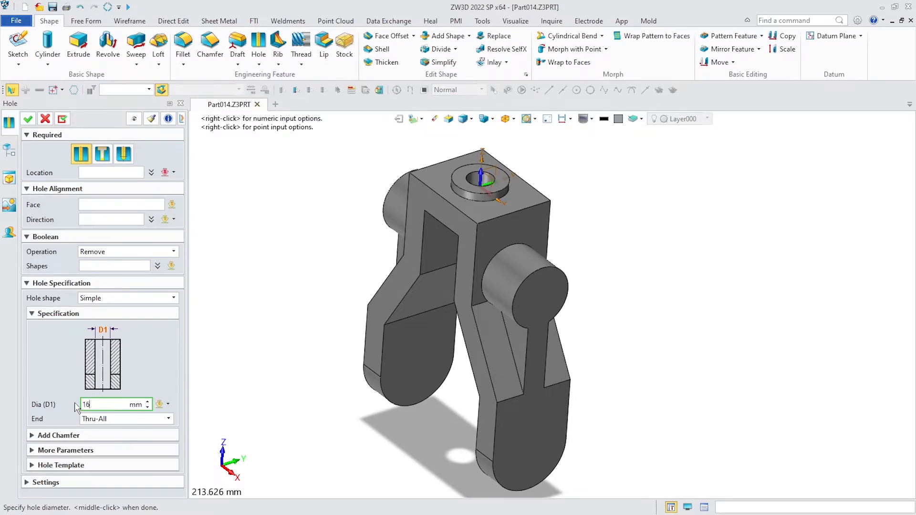
{"action": "key", "text": "Return"}
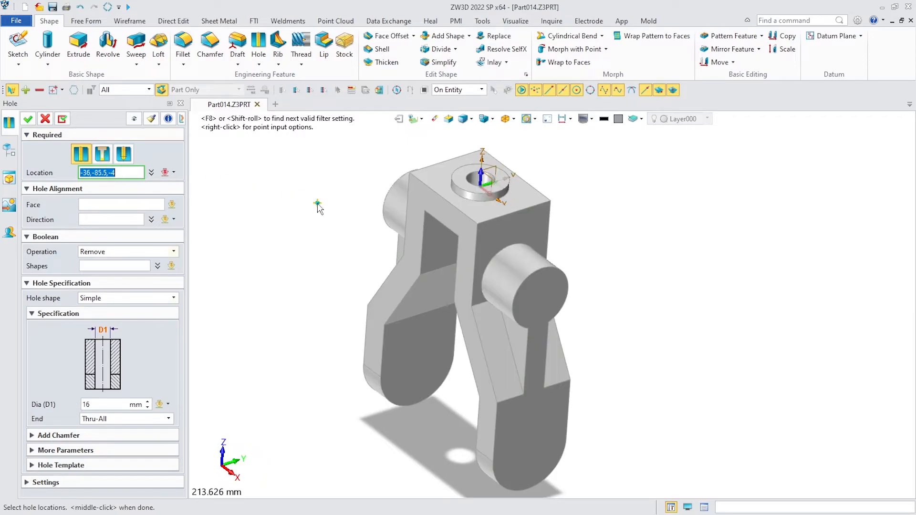
{"action": "right_click", "coordinate": [318, 206]}
{"action": "left_click", "coordinate": [440, 206]}
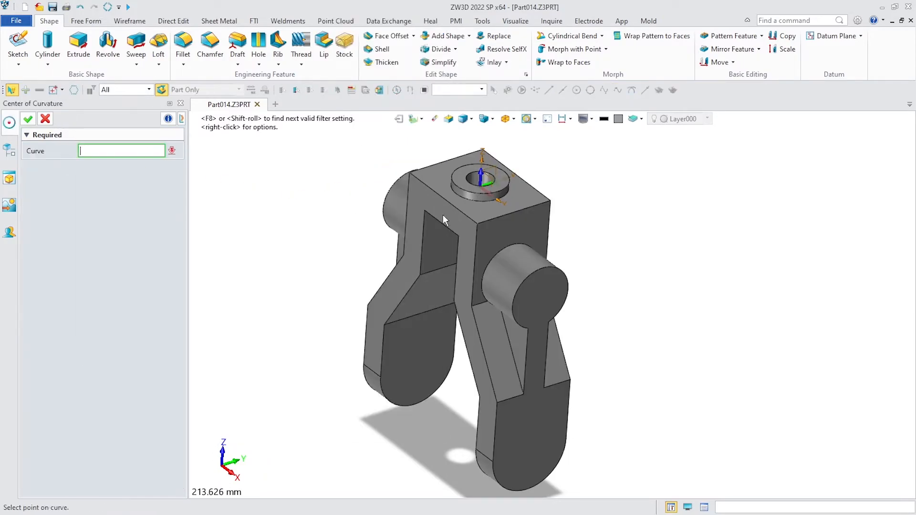
{"action": "left_click", "coordinate": [550, 270]}
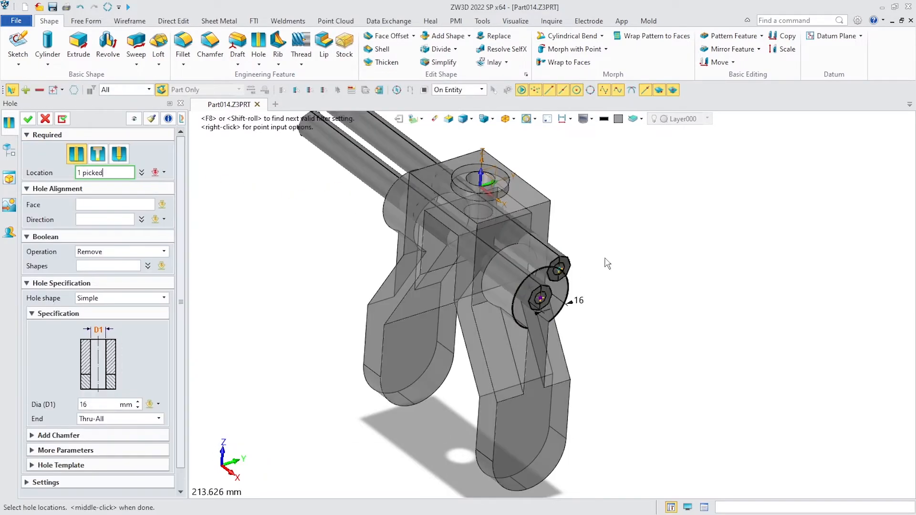
{"action": "left_click", "coordinate": [28, 119]}
- Cut a simple 20 mm Thru-All hole through both legs at the centre of curvature of the front leg's rounded end
{"action": "scroll", "coordinate": [515, 243], "scroll_direction": "down", "scroll_amount": 2}
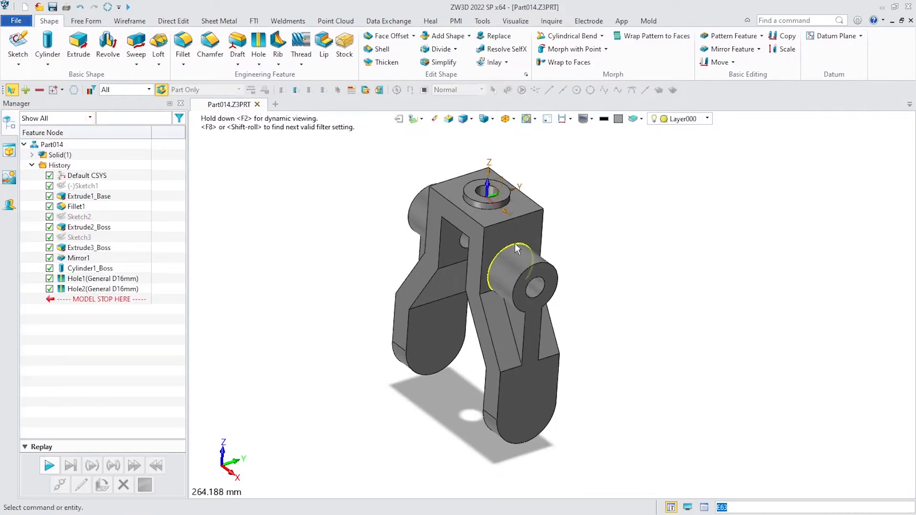
{"action": "right_click_drag", "start_coordinate": [595, 332], "coordinate": [593, 308]}
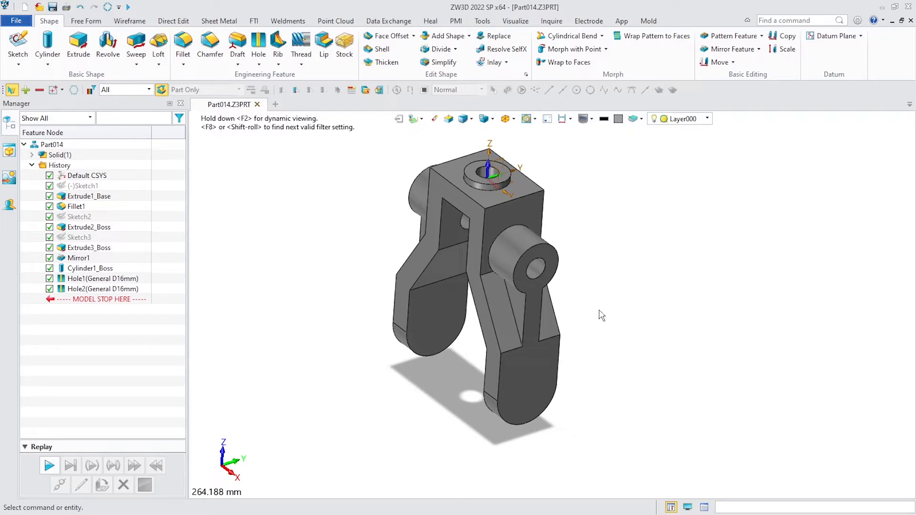
{"action": "middle_click", "coordinate": [365, 235]}
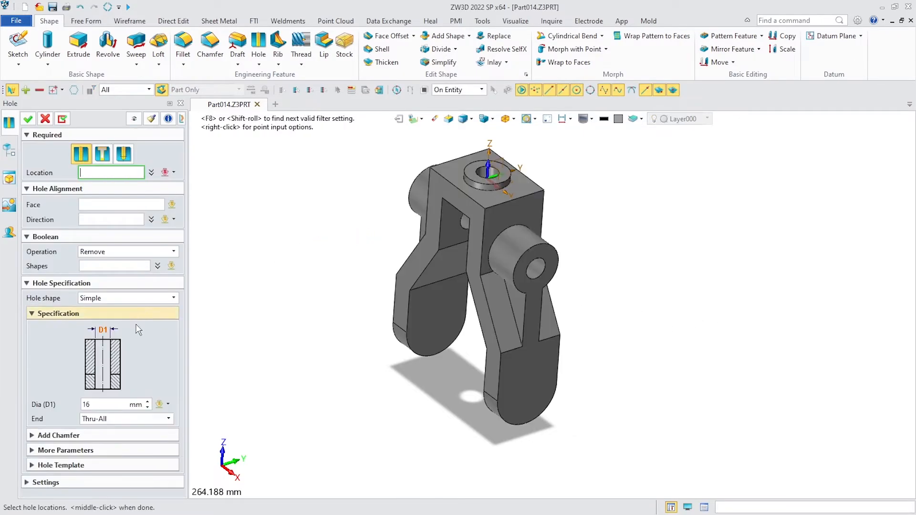
{"action": "left_click", "coordinate": [101, 407]}
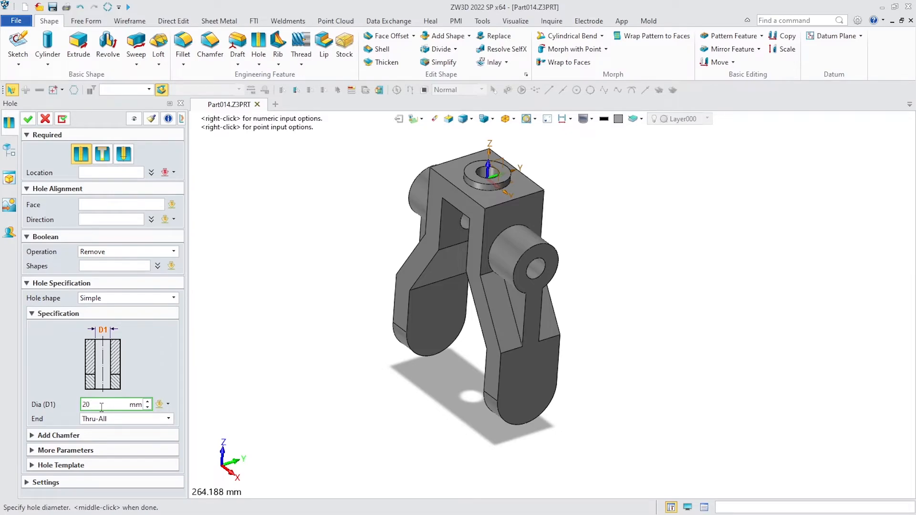
{"action": "left_click", "coordinate": [114, 173]}
{"action": "right_click", "coordinate": [309, 254]}
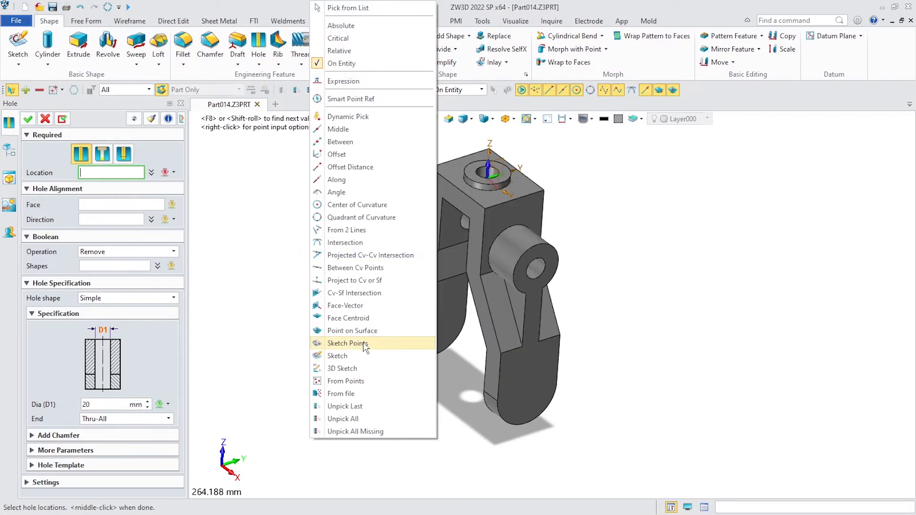
{"action": "left_click", "coordinate": [363, 205]}
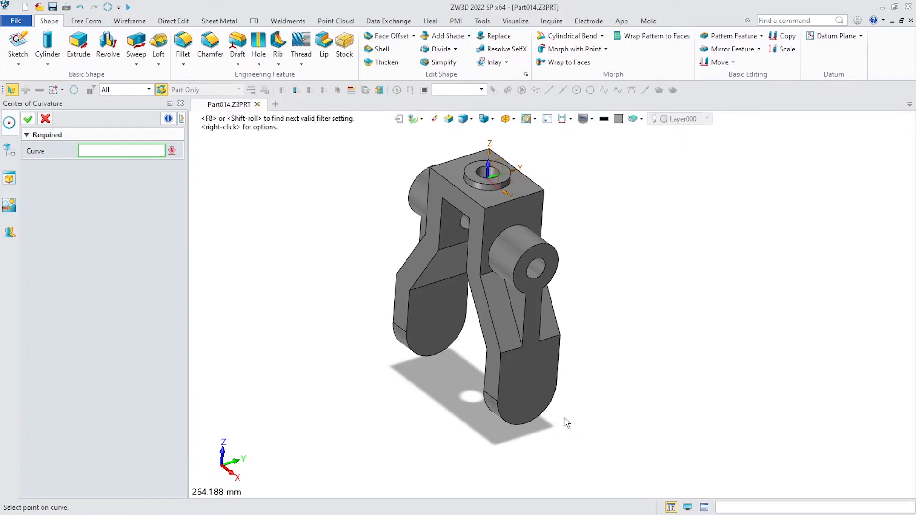
{"action": "left_click", "coordinate": [536, 422]}
{"action": "left_click", "coordinate": [29, 119]}
- Fillet the two outer upper edges of the block beside the top boss with a 10 mm radius
{"action": "mouse_move", "coordinate": [665, 419]}
{"action": "right_mouse_down"}
{"action": "mouse_move", "coordinate": [654, 364]}
{"action": "mouse_move", "coordinate": [683, 420]}
{"action": "right_mouse_up"}
{"action": "middle_click_drag", "start_coordinate": [667, 376], "coordinate": [668, 399]}
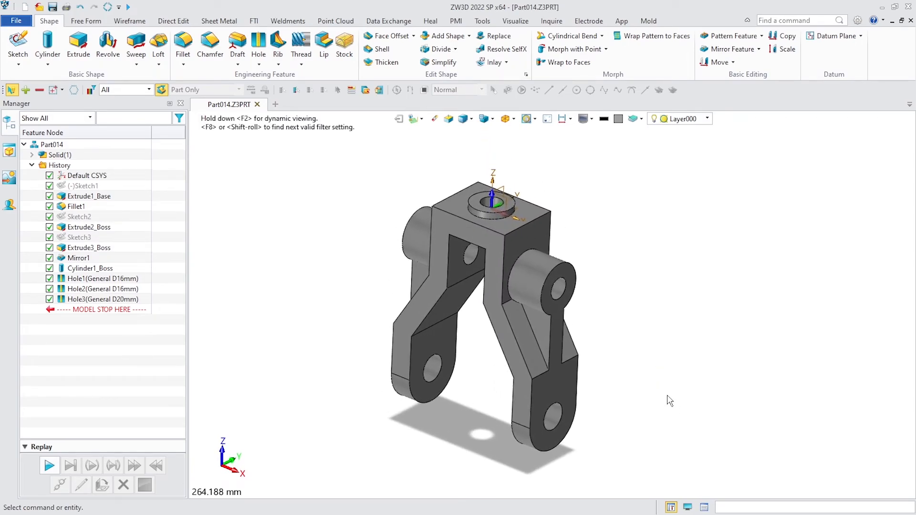
{"action": "left_click", "coordinate": [184, 42]}
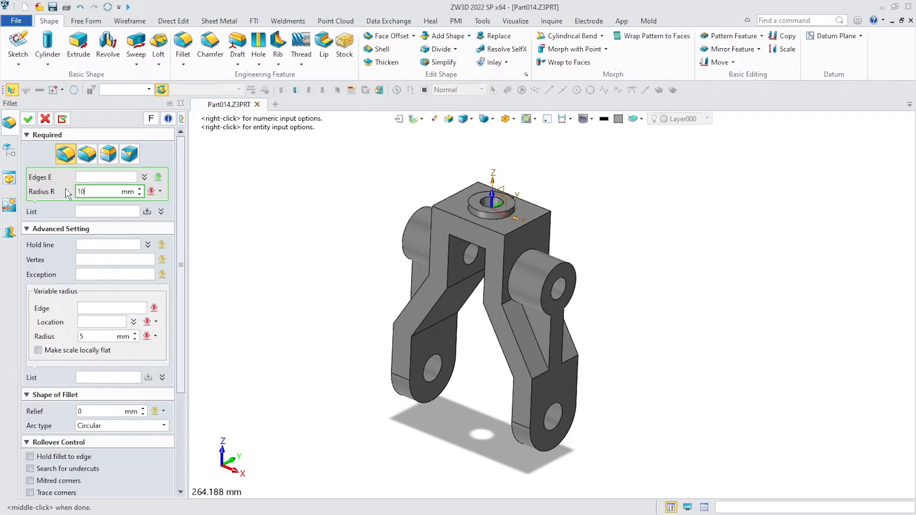
{"action": "type", "text": "10"}
{"action": "left_click", "coordinate": [98, 179]}
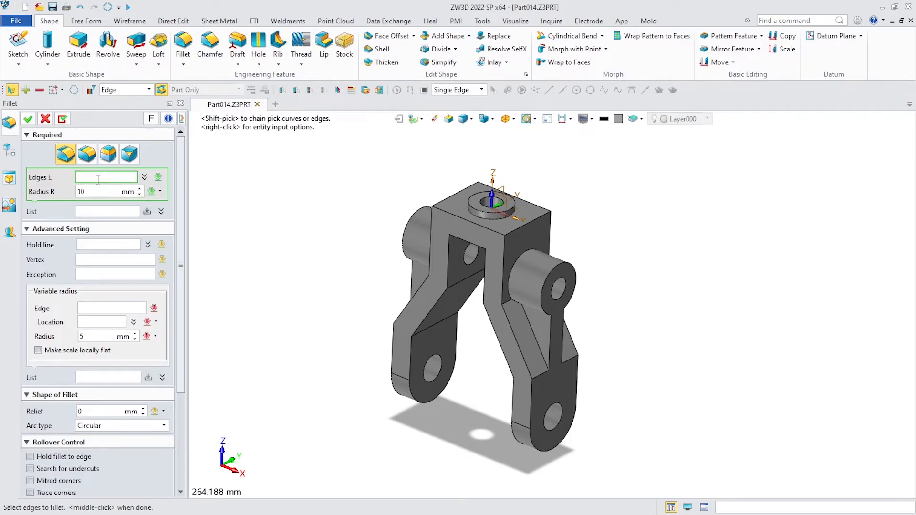
{"action": "left_click", "coordinate": [527, 224]}
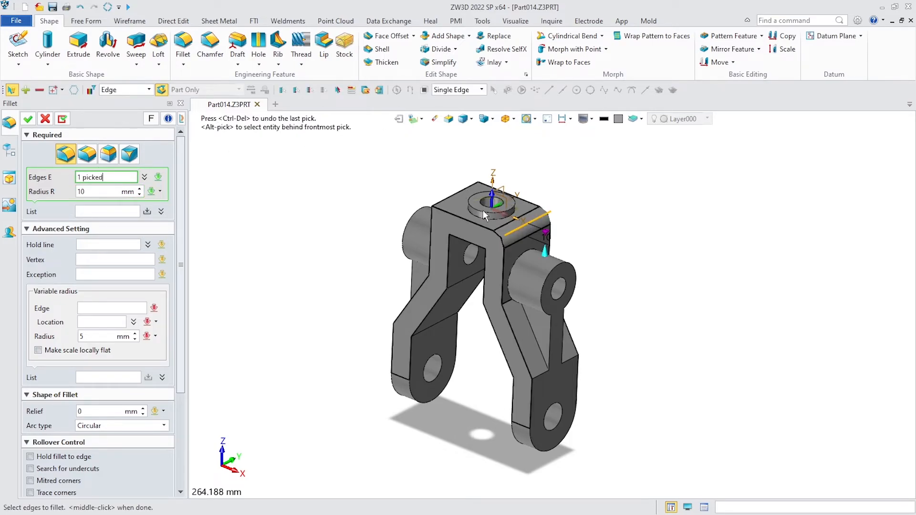
{"action": "left_click", "coordinate": [446, 206]}
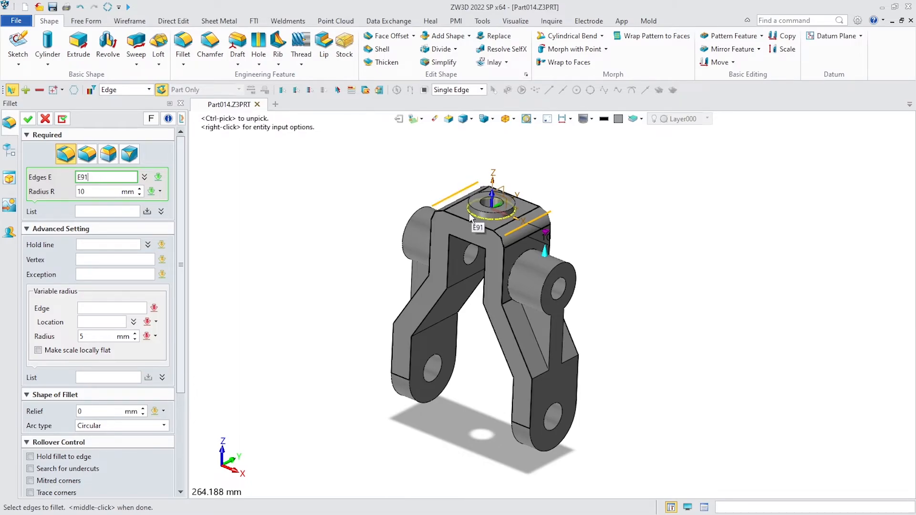
{"action": "left_click", "coordinate": [27, 120]}
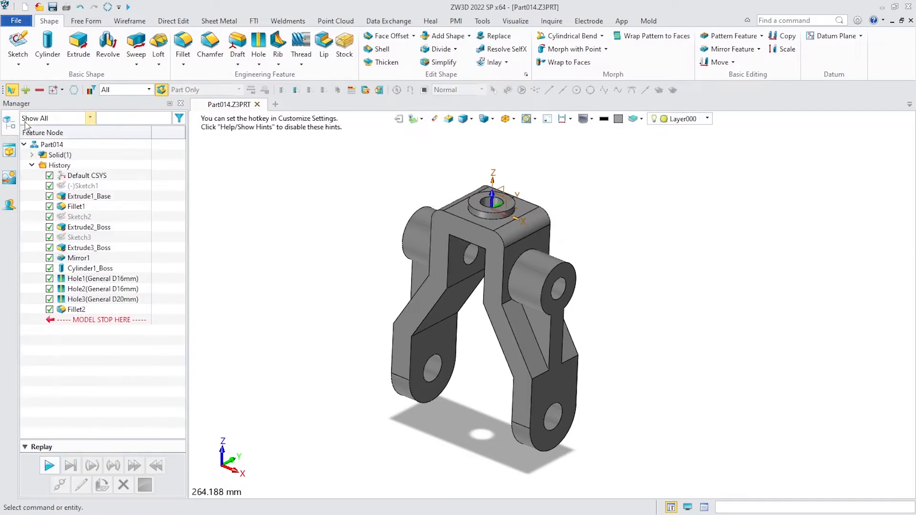
- Set up a 3 mm fillet and select the two inner upper corner edges of the fork opening
{"action": "middle_click", "coordinate": [267, 215]}
{"action": "left_click", "coordinate": [101, 192]}
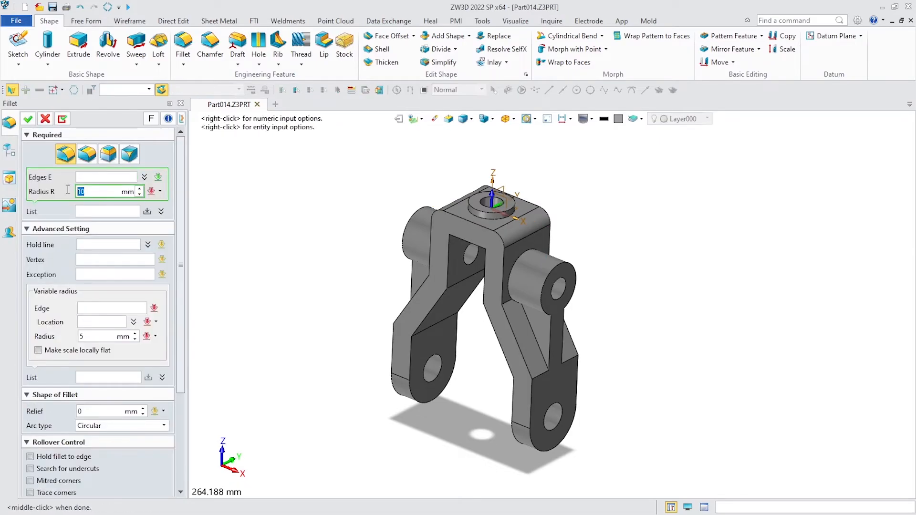
{"action": "type", "text": "3"}
{"action": "left_click", "coordinate": [101, 179]}
{"action": "right_click_drag", "start_coordinate": [517, 229], "coordinate": [573, 240]}
{"action": "left_click", "coordinate": [467, 240]}
{"action": "left_click", "coordinate": [479, 237]}
- Add the legs' upper outer bend edges beneath the side bosses to the selection and apply the 3 mm fillet
{"action": "right_click_drag", "start_coordinate": [686, 266], "coordinate": [505, 259]}
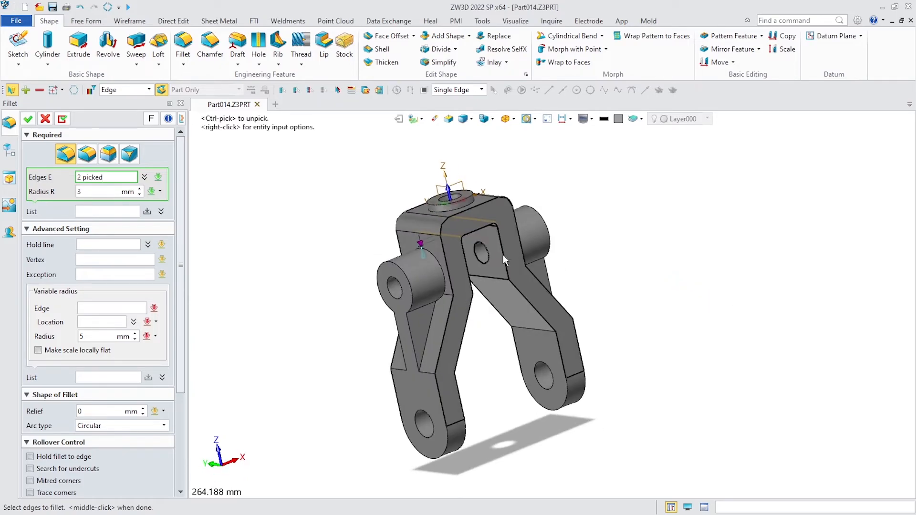
{"action": "left_click", "coordinate": [444, 294]}
{"action": "left_click", "coordinate": [420, 336]}
{"action": "right_click_drag", "start_coordinate": [421, 336], "coordinate": [474, 295]}
{"action": "right_click_drag", "start_coordinate": [616, 339], "coordinate": [502, 271]}
{"action": "scroll", "coordinate": [503, 271], "scroll_direction": "up", "scroll_amount": 3}
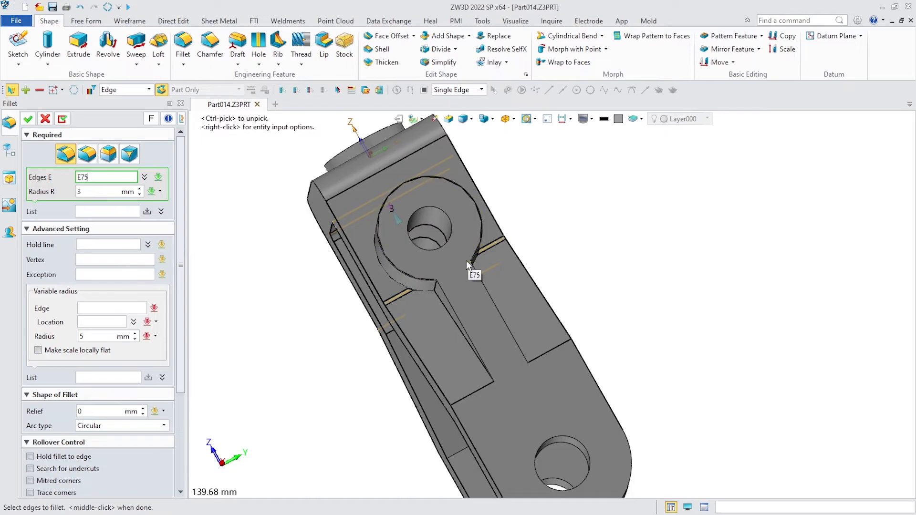
{"action": "scroll", "coordinate": [466, 261], "scroll_direction": "down", "scroll_amount": 2}
{"action": "right_click_drag", "start_coordinate": [477, 261], "coordinate": [607, 256]}
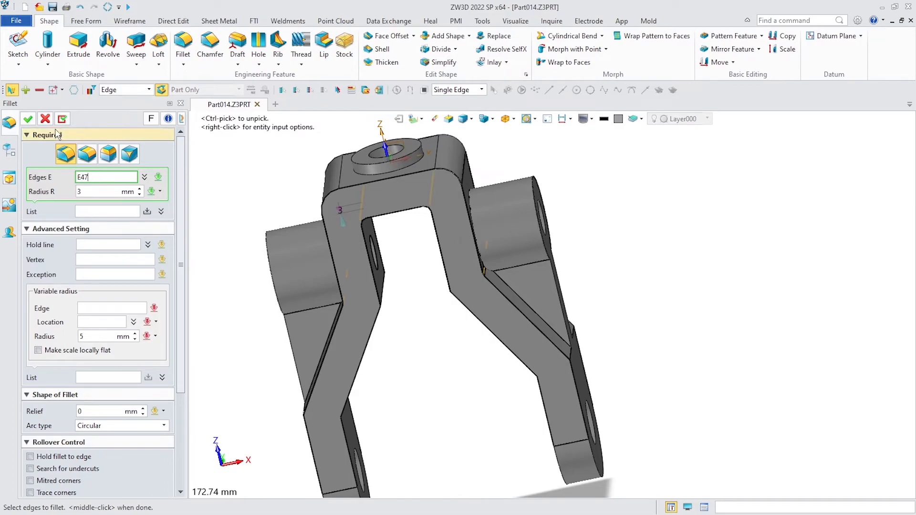
{"action": "middle_click", "coordinate": [686, 284]}
- Set up a 22 mm fillet and select the lower outer bend edges on both sides of each leg's rib
{"action": "middle_click", "coordinate": [687, 285]}
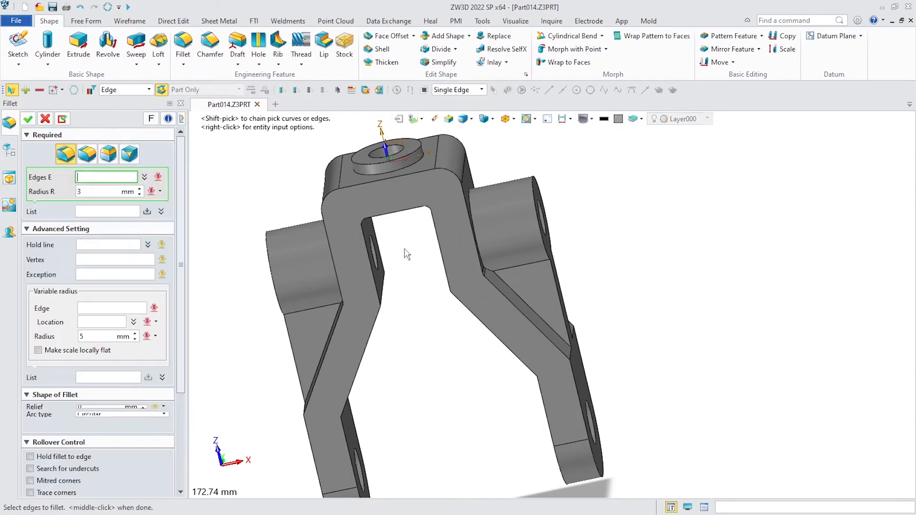
{"action": "left_click", "coordinate": [105, 178]}
{"action": "middle_click_drag", "start_coordinate": [656, 375], "coordinate": [529, 368]}
{"action": "left_click", "coordinate": [532, 361]}
{"action": "left_click", "coordinate": [577, 355]}
{"action": "middle_click_drag", "start_coordinate": [615, 358], "coordinate": [774, 320]}
{"action": "left_click", "coordinate": [437, 362]}
{"action": "left_click", "coordinate": [506, 369]}
- Add the lower inner bend edges of both legs to the selection and apply the 22 mm fillet
{"action": "middle_click_drag", "start_coordinate": [506, 370], "coordinate": [318, 405]}
{"action": "left_click", "coordinate": [529, 377]}
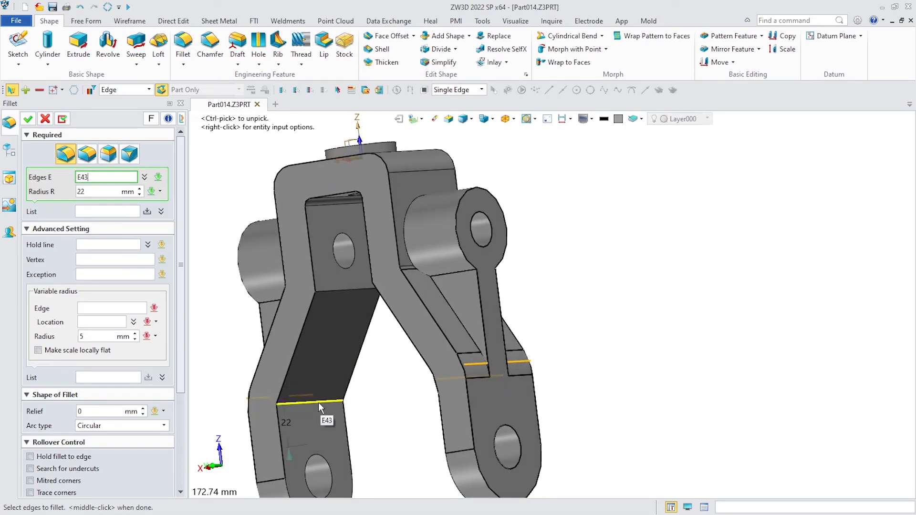
{"action": "left_click", "coordinate": [319, 402]}
{"action": "scroll", "coordinate": [430, 350], "scroll_direction": "down", "scroll_amount": 3}
{"action": "right_click_drag", "start_coordinate": [429, 350], "coordinate": [498, 365]}
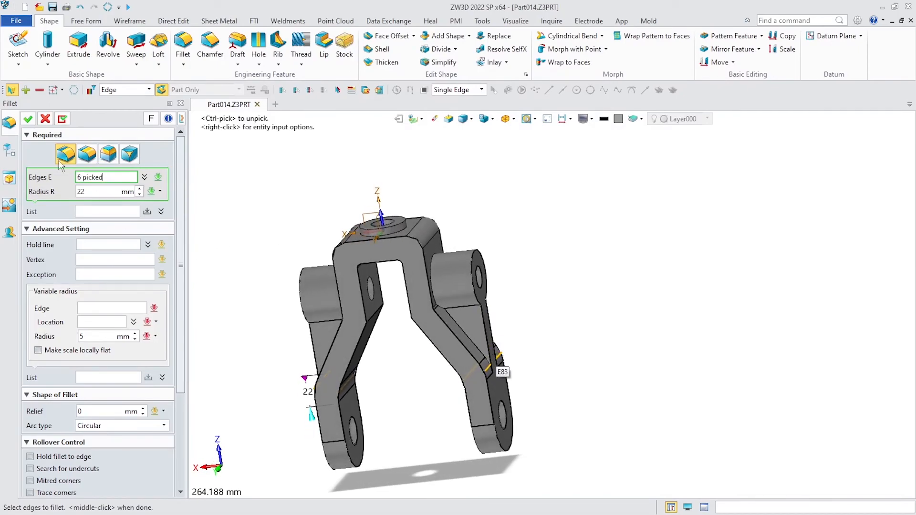
{"action": "left_click", "coordinate": [27, 119]}
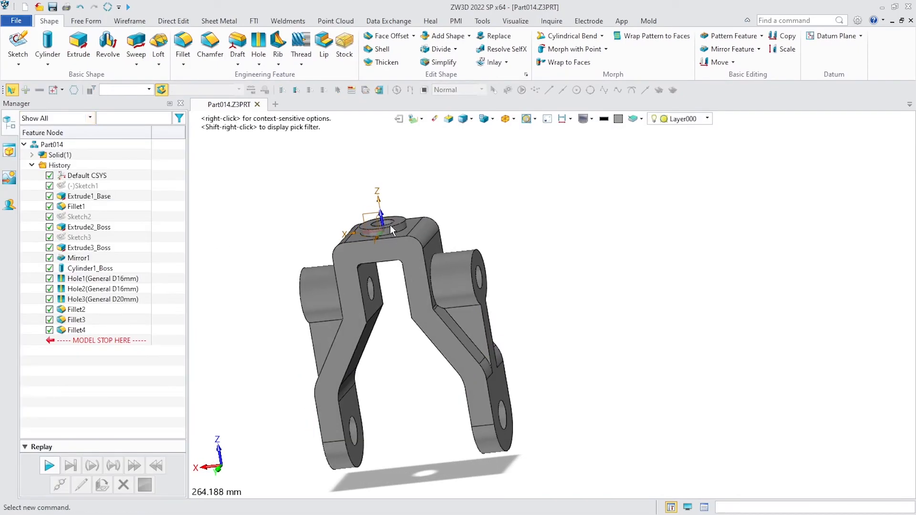
- Fillet the upper inner bend edges of both legs with a 3 mm radius
{"action": "middle_click", "coordinate": [390, 225]}
{"action": "left_click", "coordinate": [91, 192]}
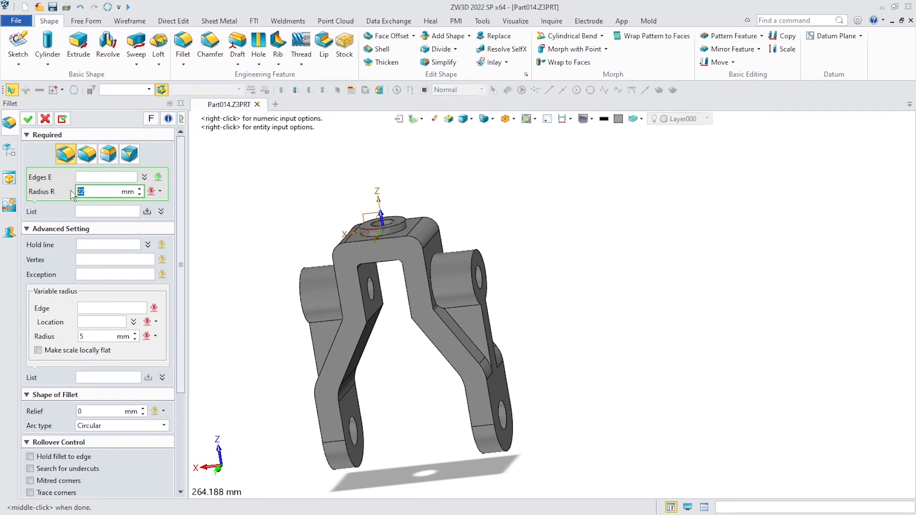
{"action": "left_click", "coordinate": [118, 175]}
{"action": "right_click_drag", "start_coordinate": [378, 358], "coordinate": [372, 352]}
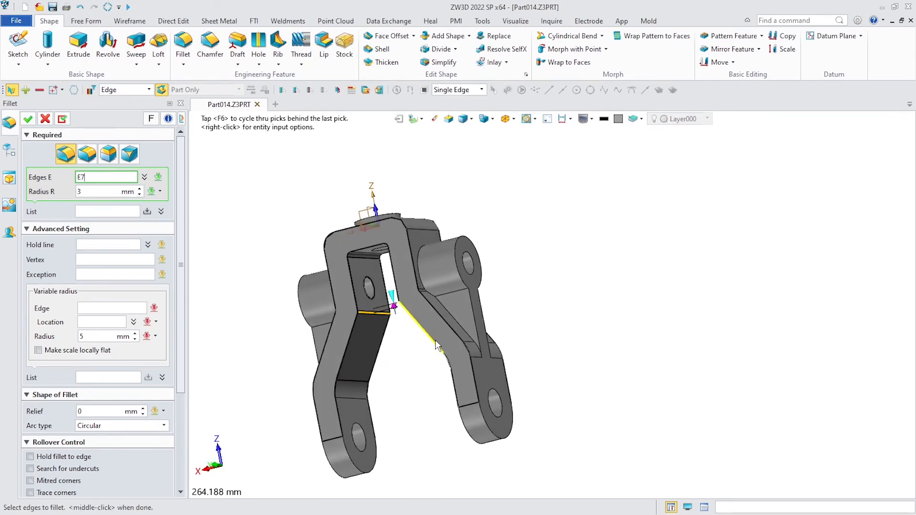
{"action": "right_click_drag", "start_coordinate": [435, 344], "coordinate": [508, 332]}
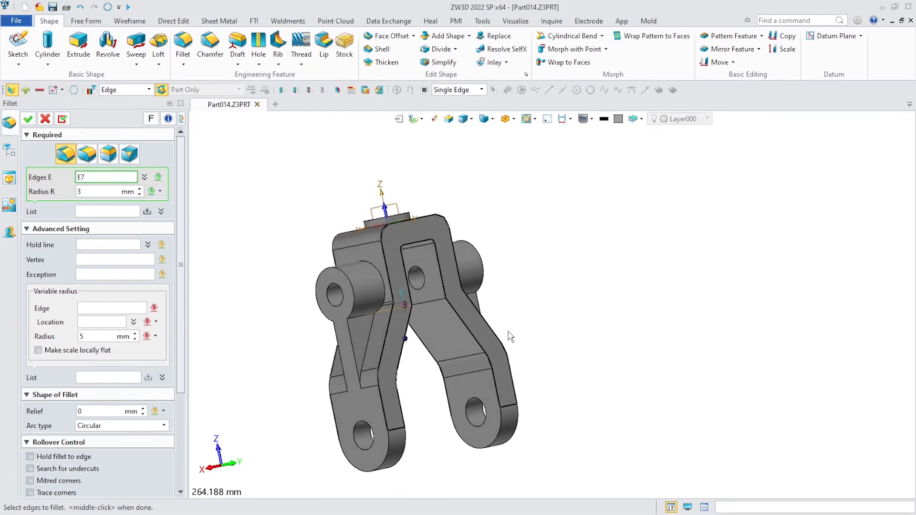
{"action": "left_click", "coordinate": [436, 302]}
{"action": "right_click_drag", "start_coordinate": [548, 354], "coordinate": [538, 357]}
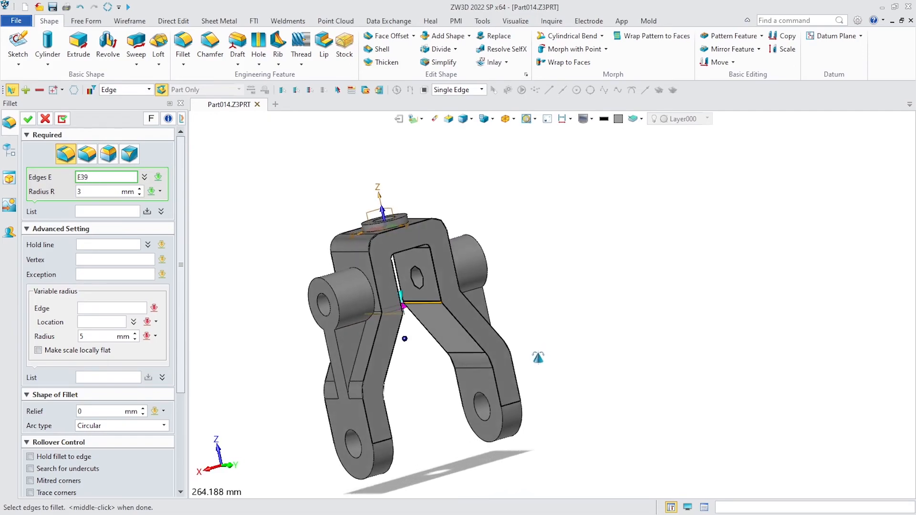
{"action": "left_click", "coordinate": [28, 119]}
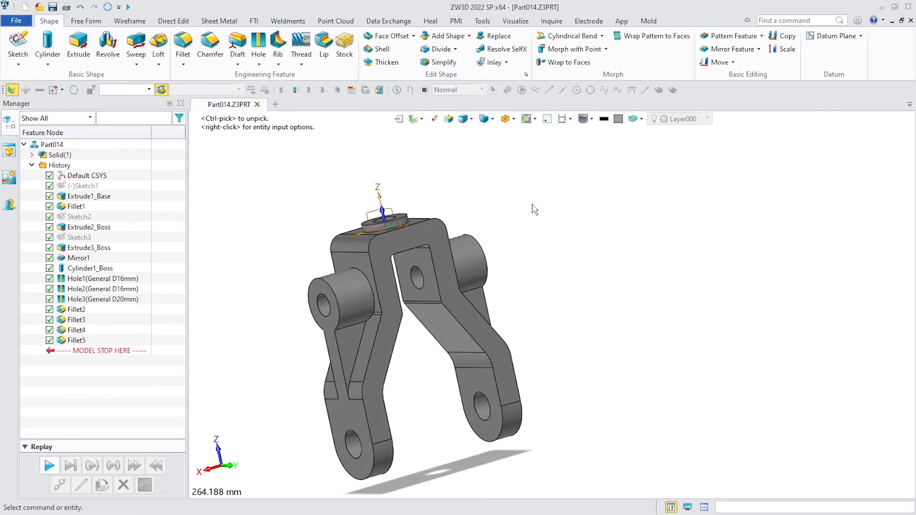
- Hide the feature manager and inspect the filleted fork from several angles, including the underside
{"action": "right_click_drag", "start_coordinate": [679, 314], "coordinate": [611, 334]}
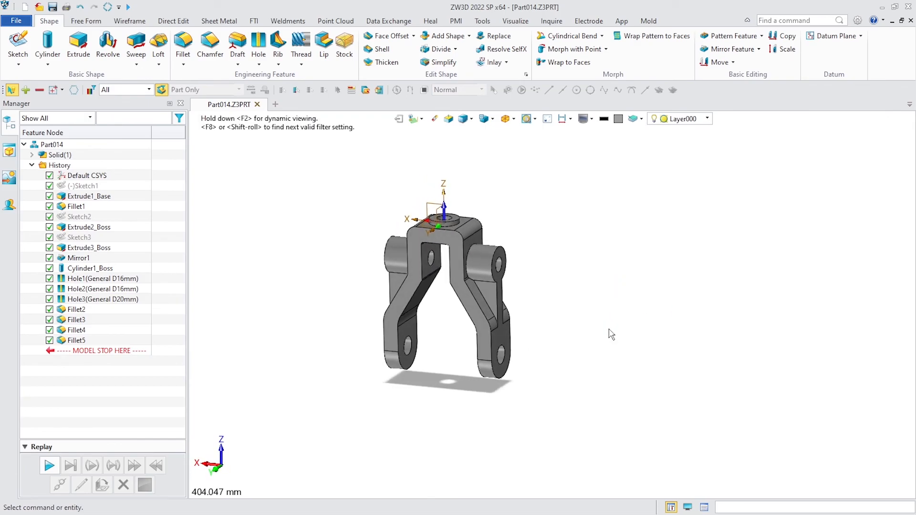
{"action": "left_click", "coordinate": [180, 104]}
{"action": "scroll", "coordinate": [281, 259], "scroll_direction": "up", "scroll_amount": 3}
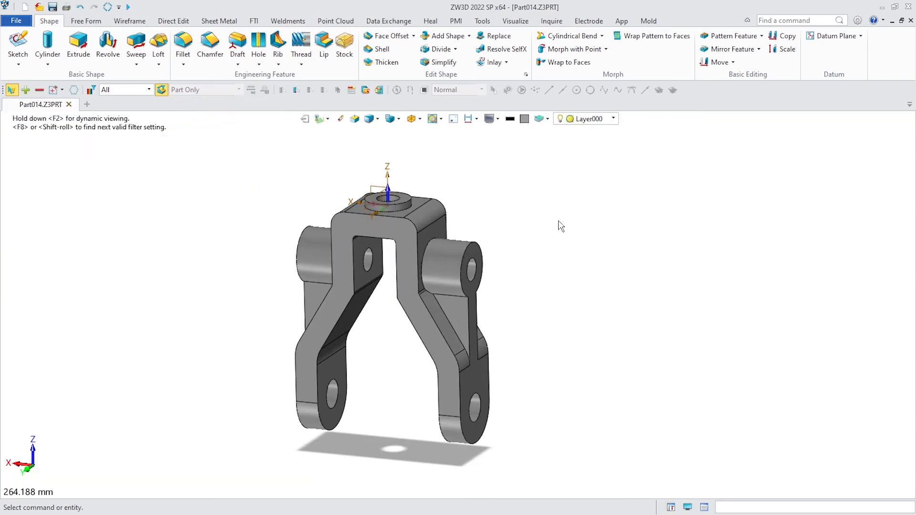
{"action": "scroll", "coordinate": [559, 228], "scroll_direction": "down", "scroll_amount": 2}
{"action": "right_click_drag", "start_coordinate": [557, 313], "coordinate": [492, 254]}
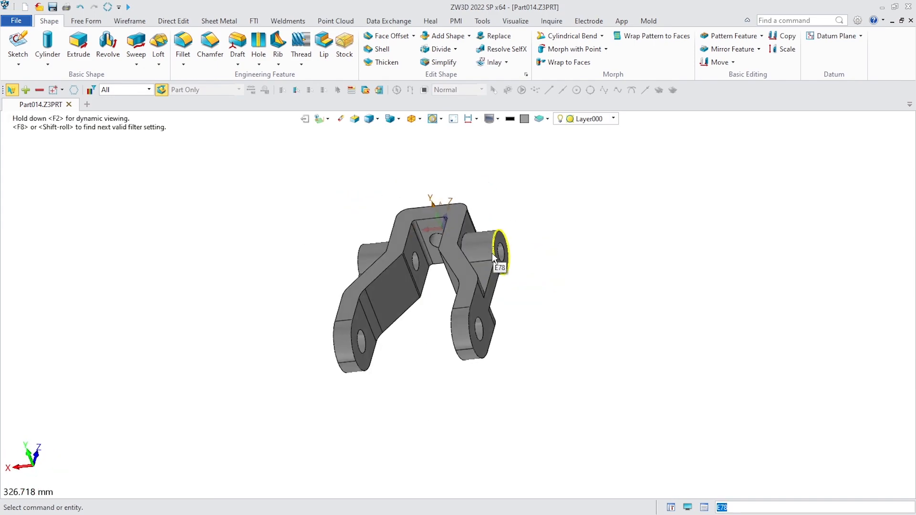